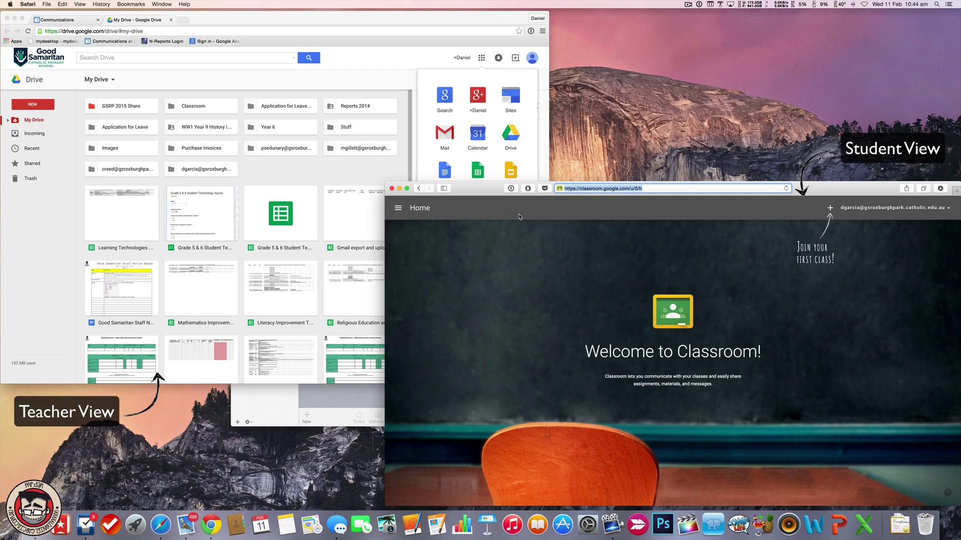
# Bring the teacher's Drive window forward and browse the full list of Google apps
pyautogui.click(483, 21)
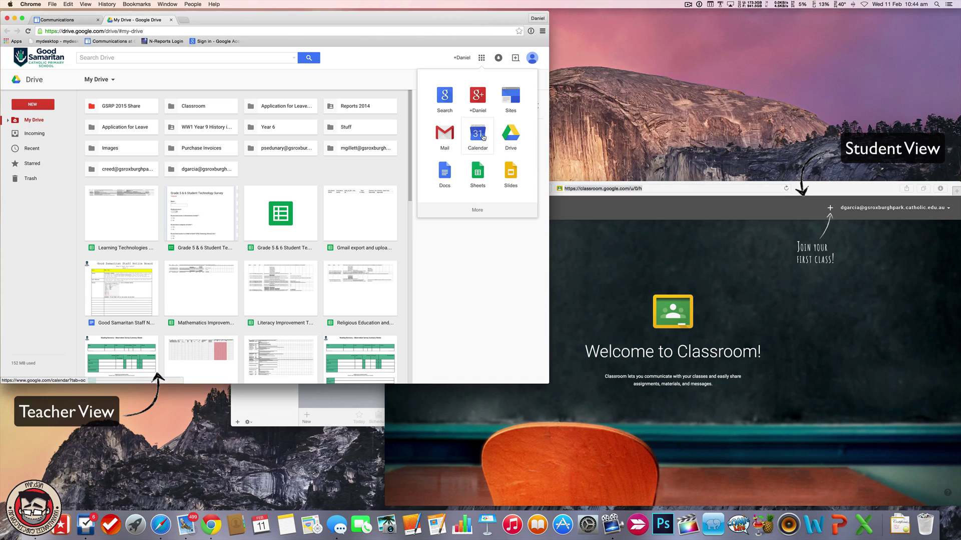
pyautogui.click(477, 210)
pyautogui.scroll(-3, 454, 226)
pyautogui.scroll(-1, 454, 259)
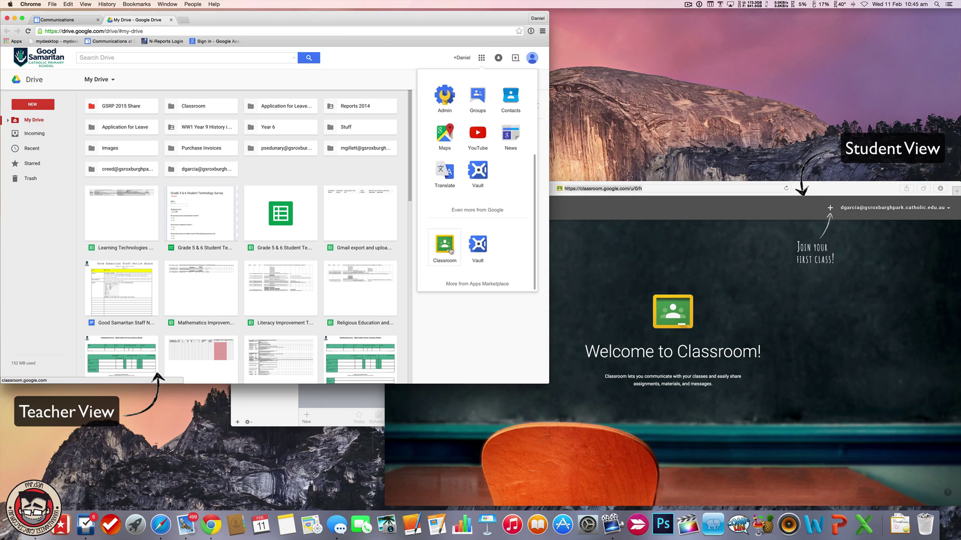
pyautogui.scroll(5, 441, 225)
pyautogui.scroll(-4, 443, 206)
pyautogui.scroll(-2, 443, 206)
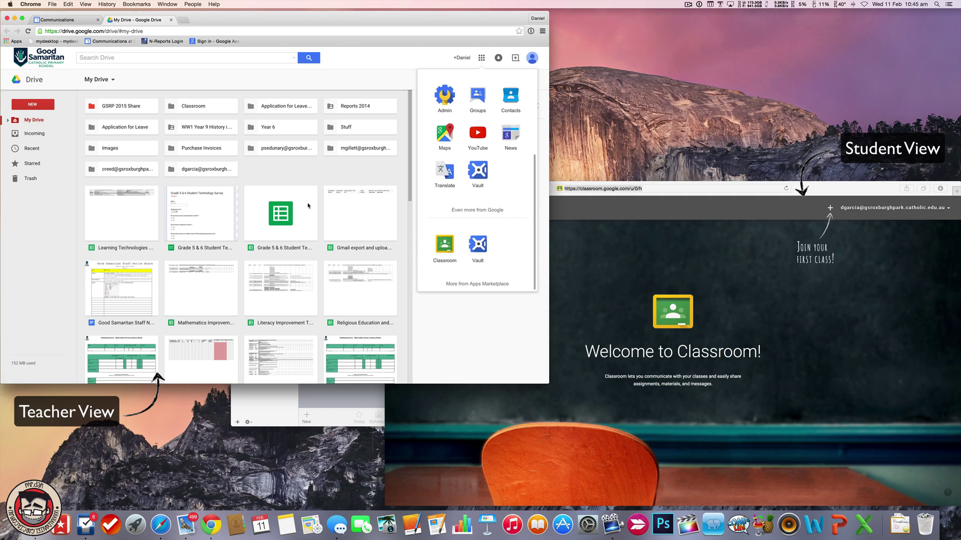
# Load classroom.google.com in the teacher window from the address bar suggestion
pyautogui.click(193, 32)
pyautogui.write('classroom.google.com/h')
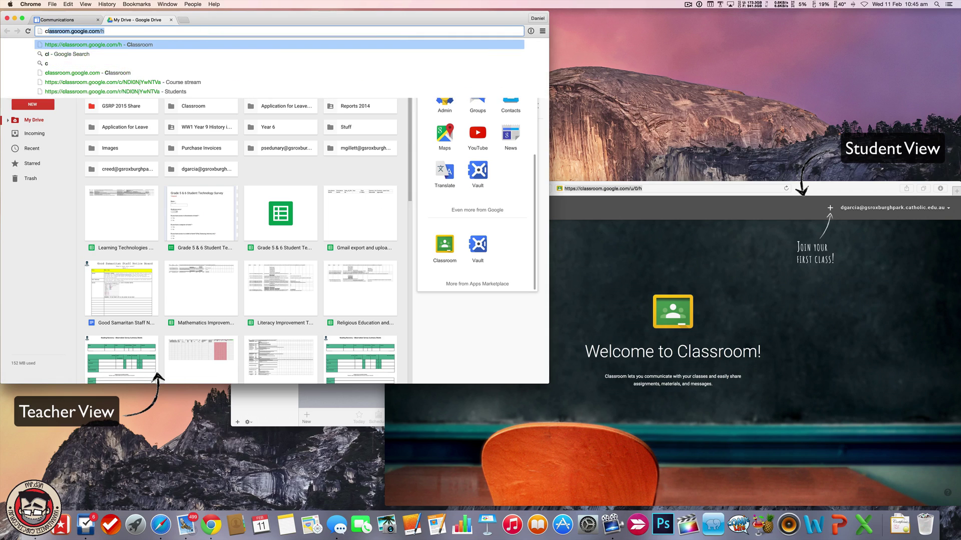
pyautogui.press('Down')
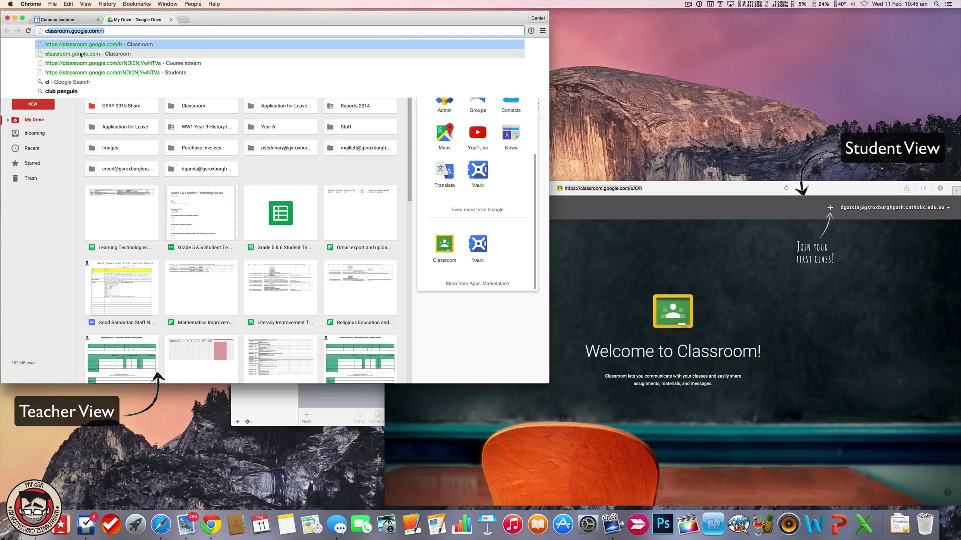
pyautogui.press('Return')
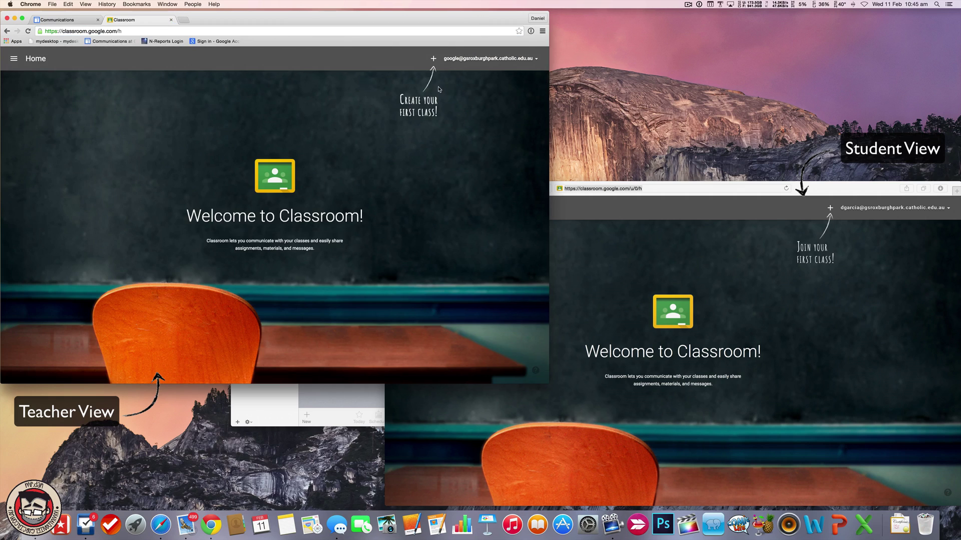
# Check the signed-in teacher account, then bring up the Join class / Create class choices
pyautogui.click(863, 195)
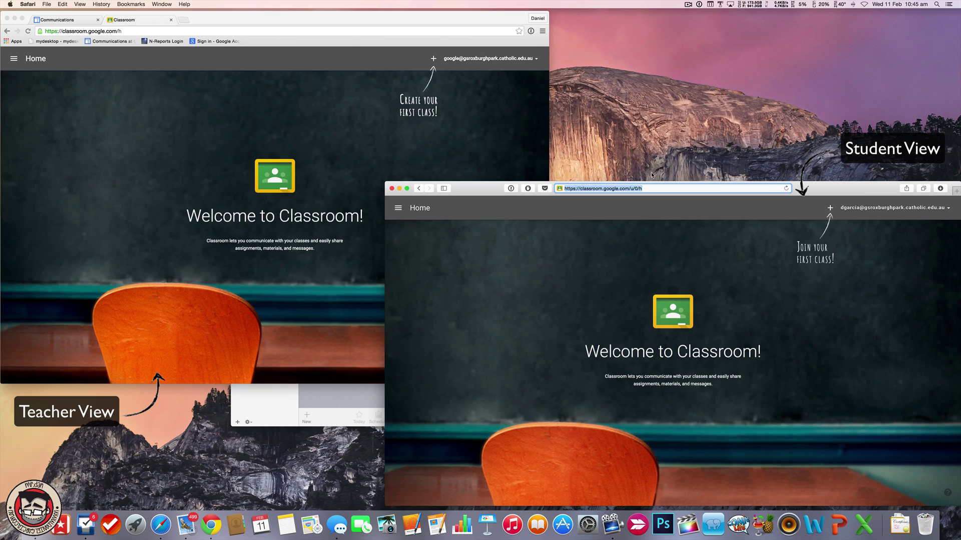
pyautogui.click(427, 41)
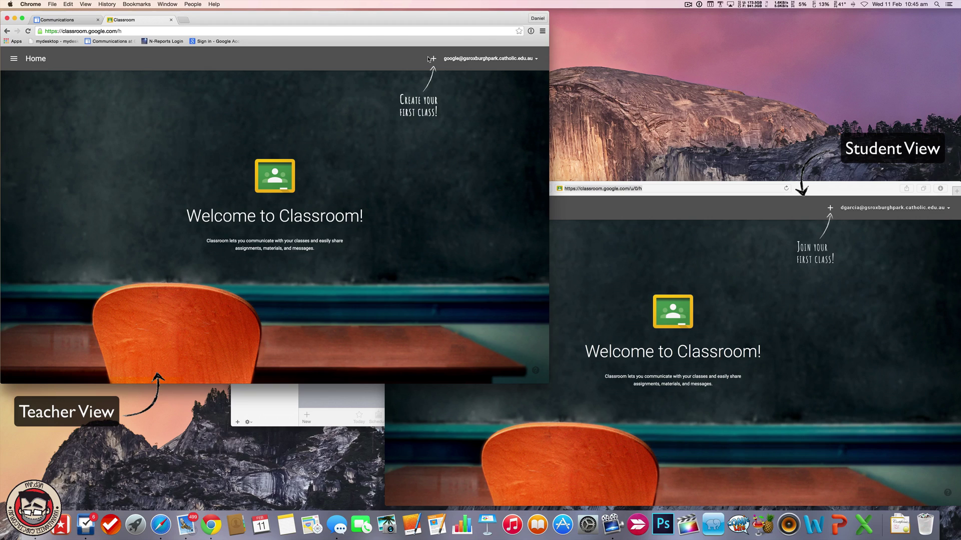
pyautogui.click(537, 59)
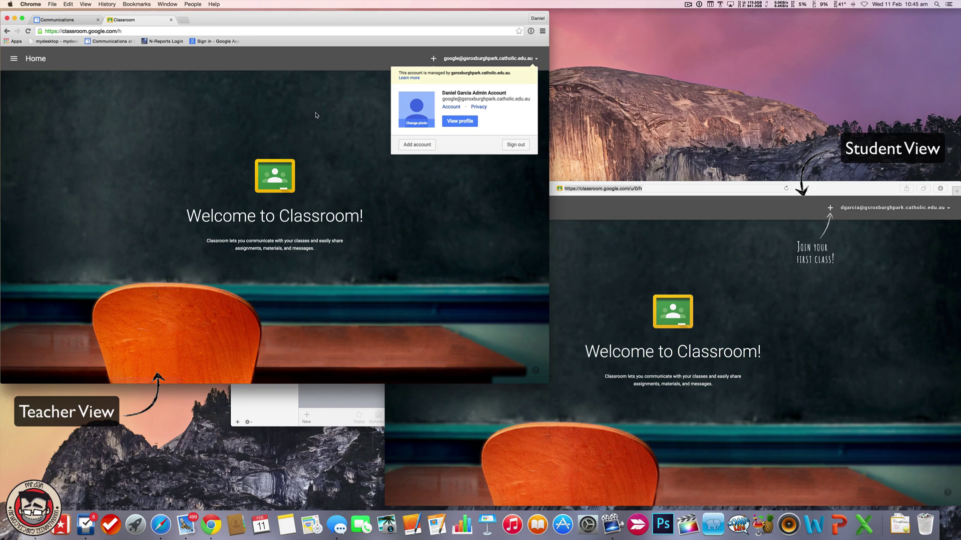
pyautogui.click(436, 63)
pyautogui.click(434, 60)
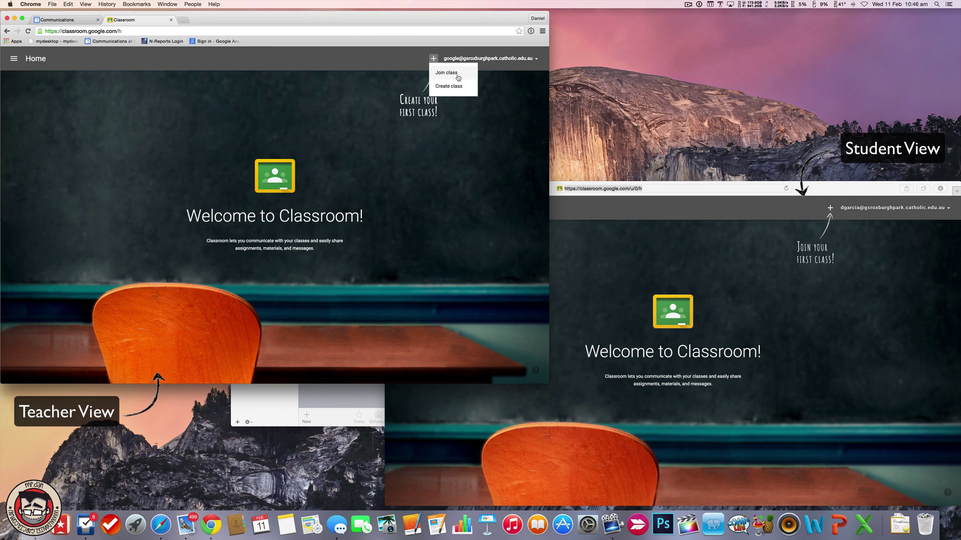
# Create a class named 'Grade 6' with section 'Overview'
pyautogui.click(451, 87)
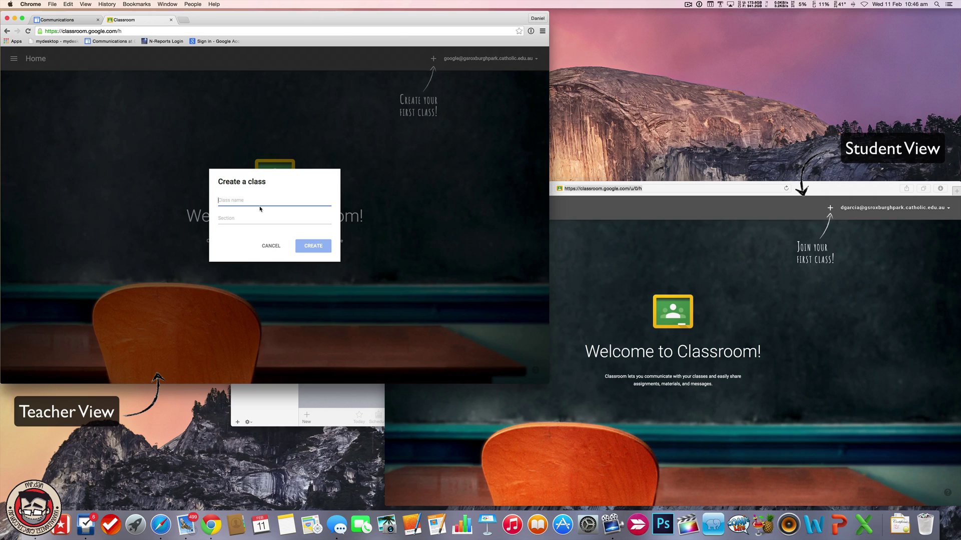
pyautogui.write('Grade 6')
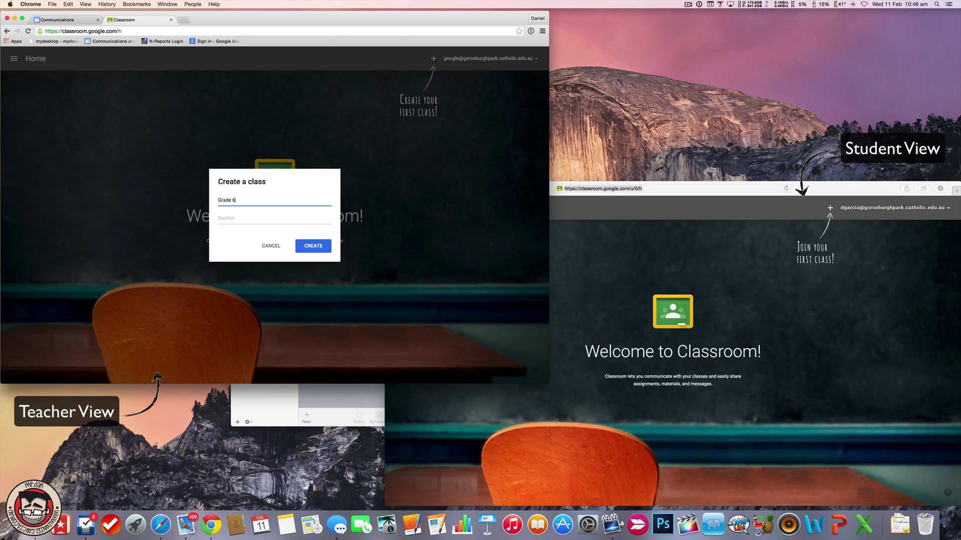
pyautogui.click(265, 218)
pyautogui.write('Overview')
pyautogui.click(255, 199)
pyautogui.click(322, 250)
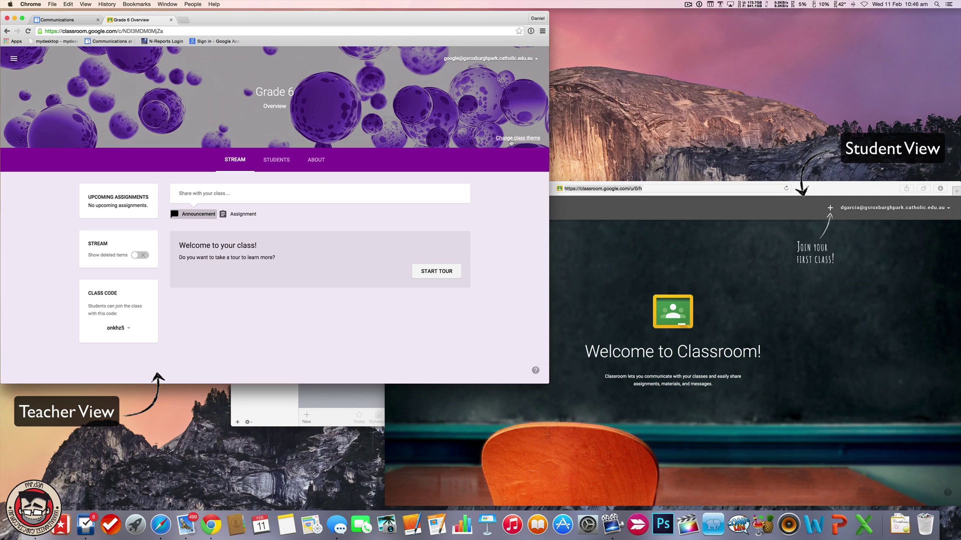
# Apply the green frog image from the theme gallery to the Grade 6 class
pyautogui.click(519, 140)
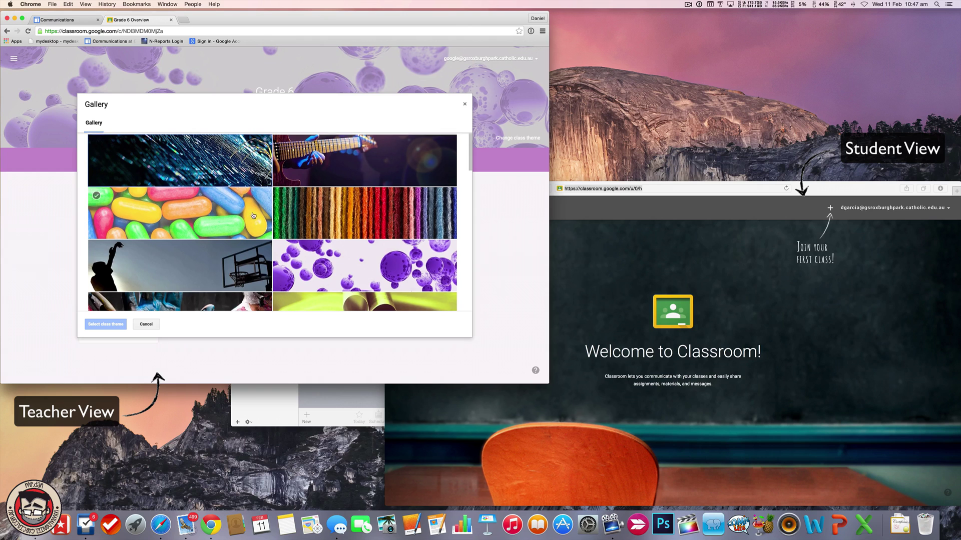
pyautogui.scroll(-5, 391, 210)
pyautogui.scroll(-7, 383, 217)
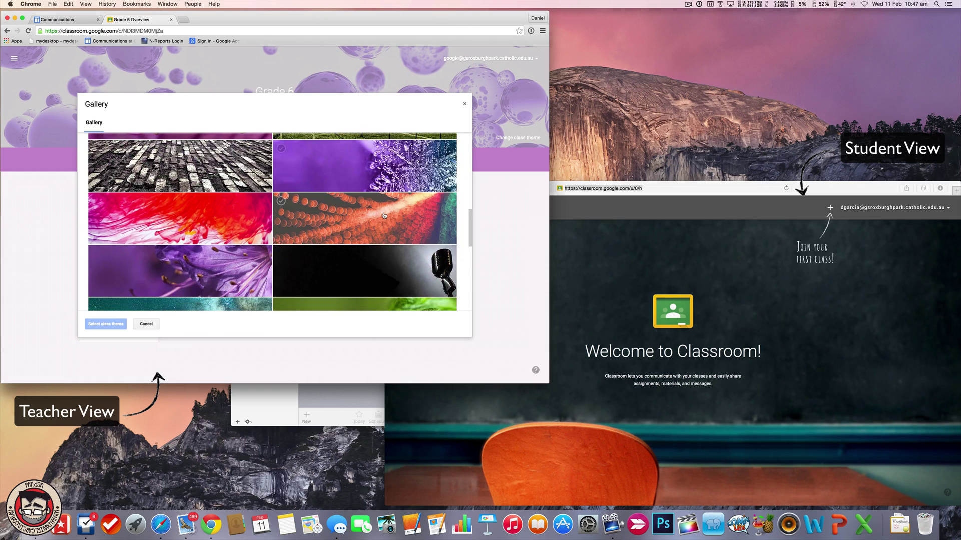
pyautogui.scroll(-3, 269, 210)
pyautogui.scroll(-1, 269, 210)
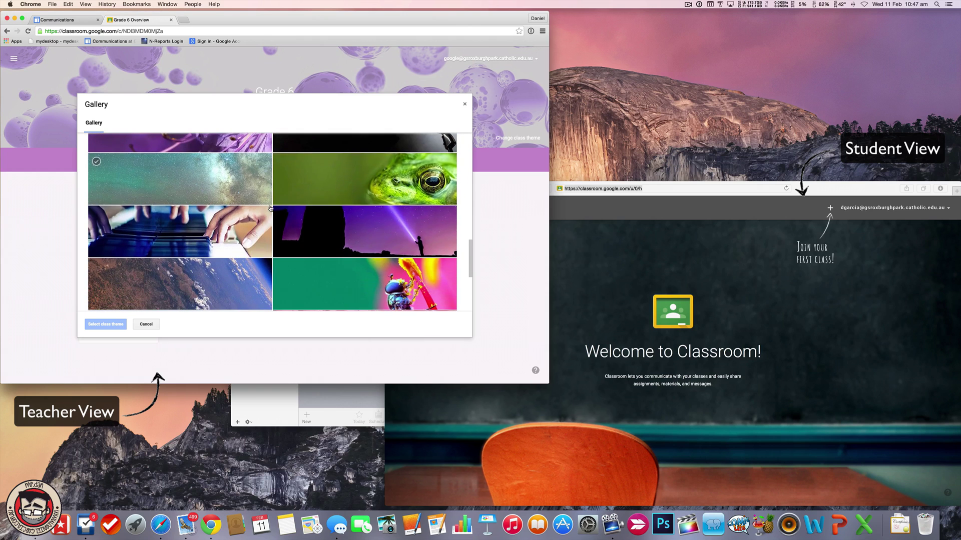
pyautogui.click(338, 174)
pyautogui.click(108, 325)
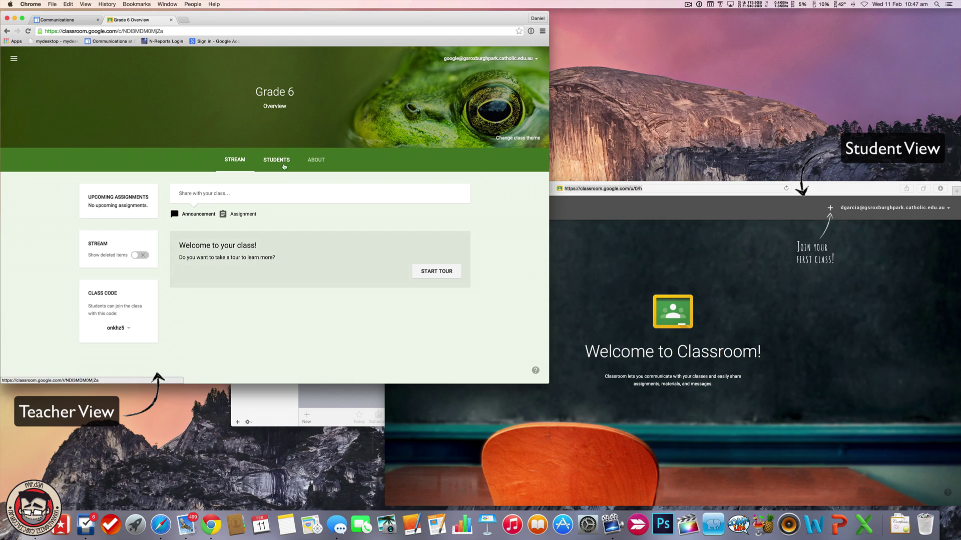
# Show the teacher's Students roster and the student's Join class code prompt
pyautogui.click(282, 160)
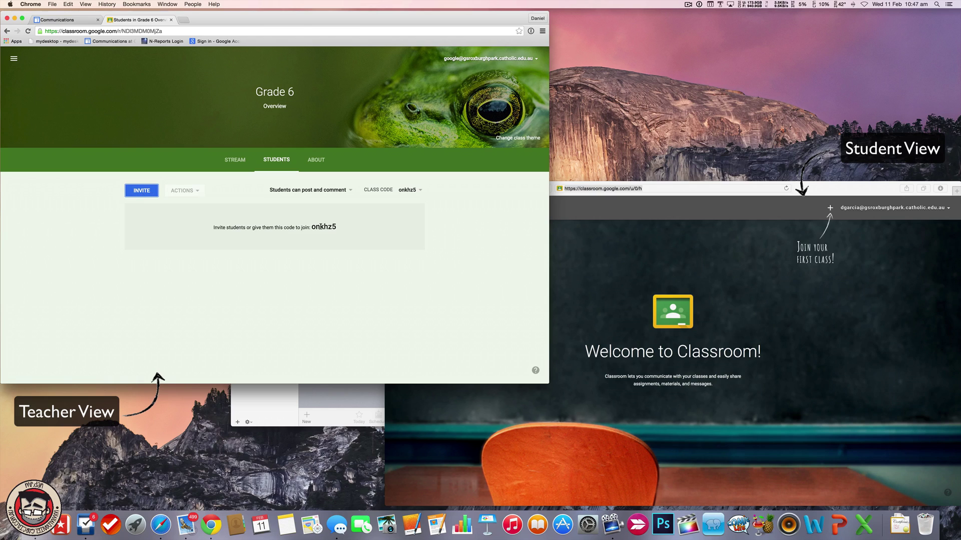
pyautogui.click(833, 221)
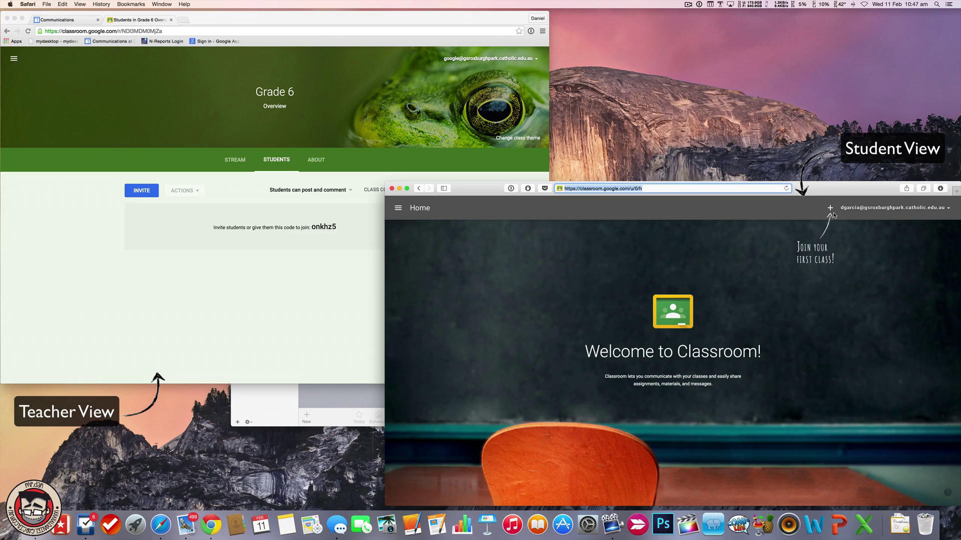
pyautogui.click(830, 210)
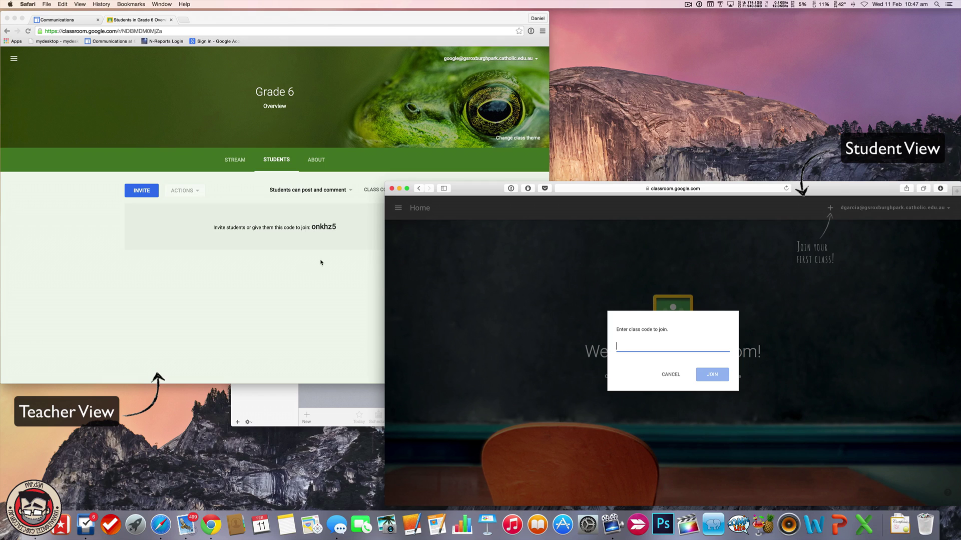
pyautogui.click(291, 279)
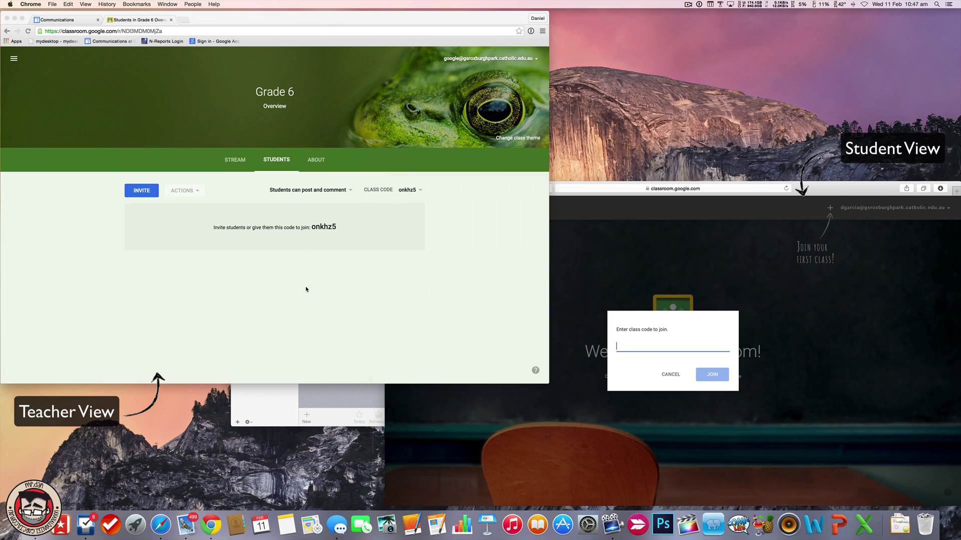
# In the invite list, try the Grade 6, Directory and My contacts group filters
pyautogui.click(141, 191)
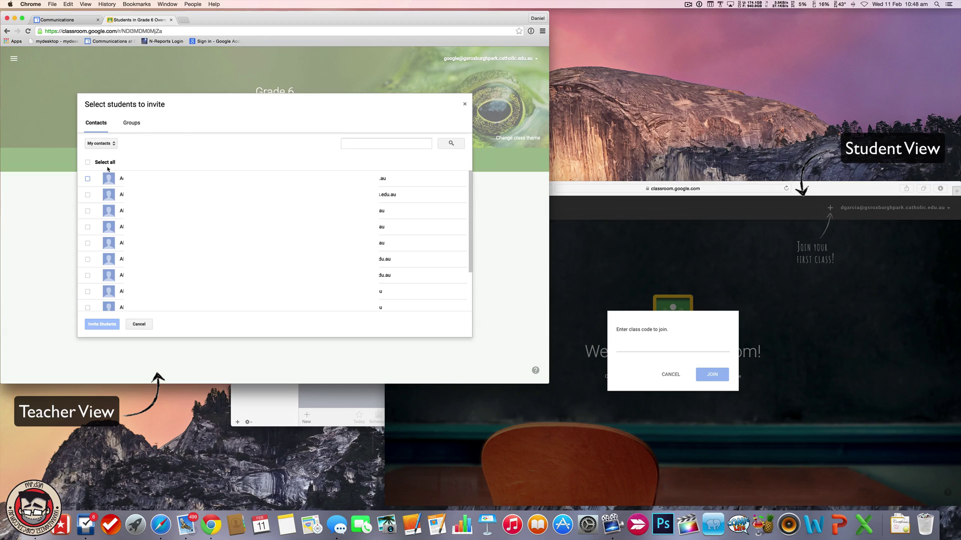
pyautogui.click(112, 145)
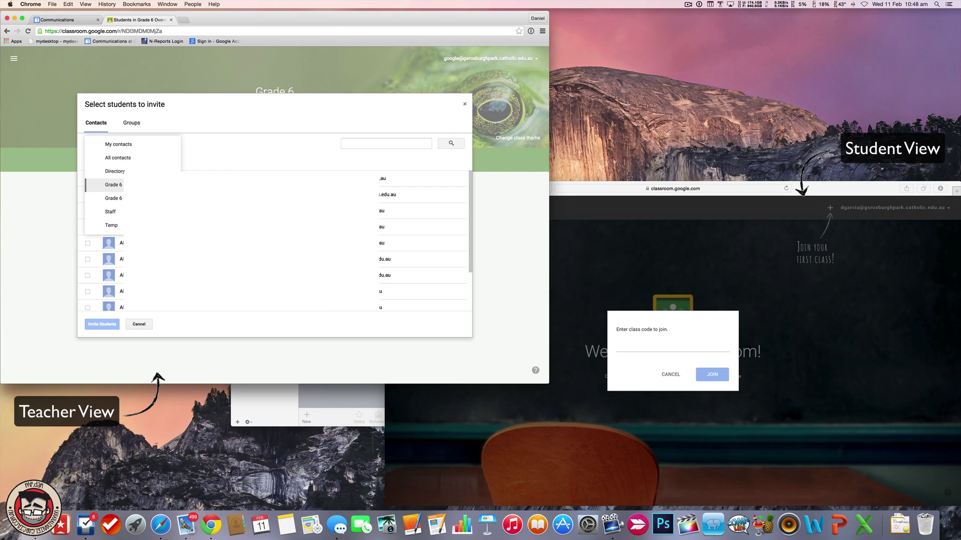
pyautogui.press('Return')
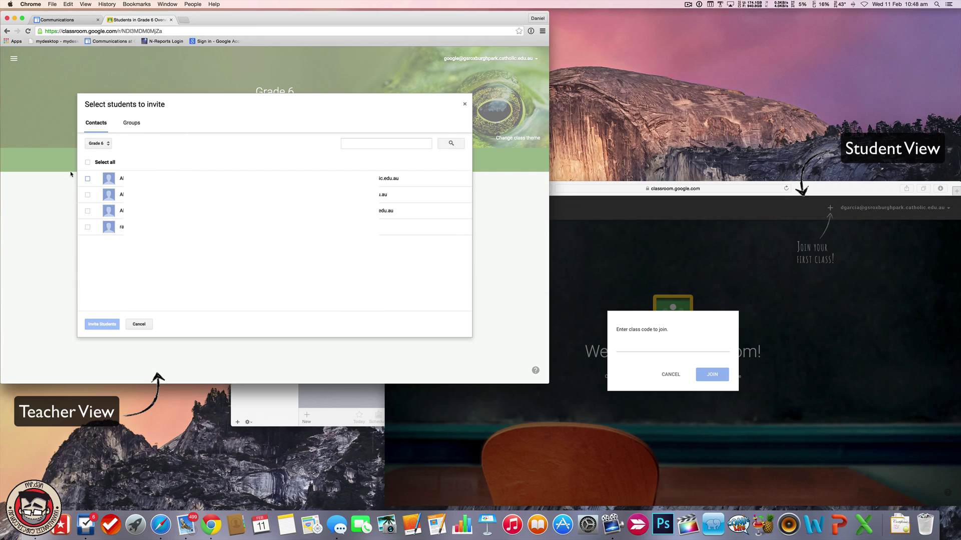
pyautogui.click(106, 144)
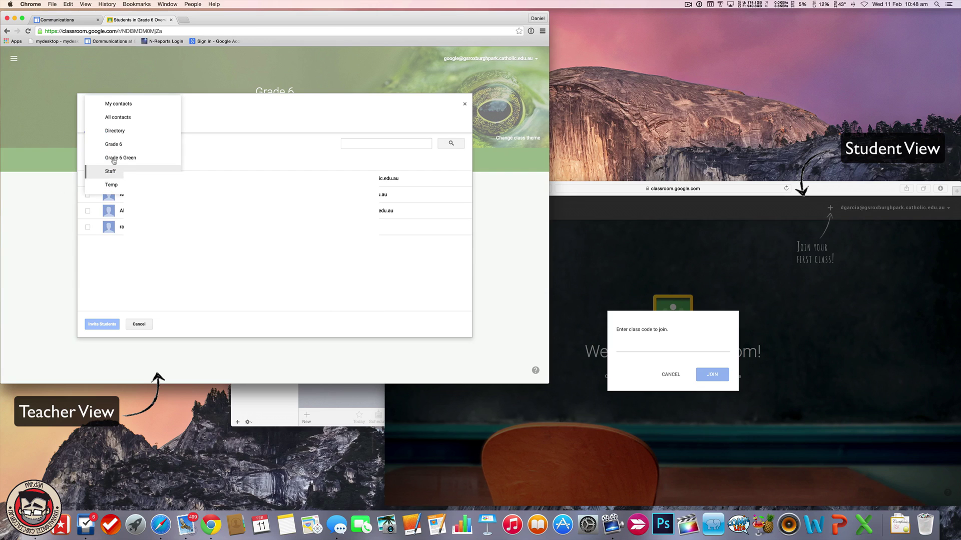
pyautogui.click(126, 130)
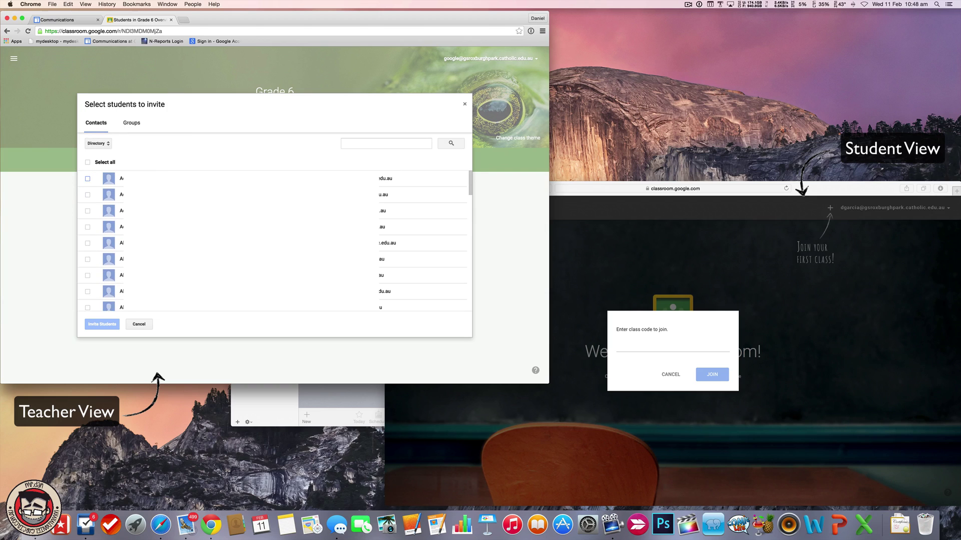
pyautogui.click(103, 145)
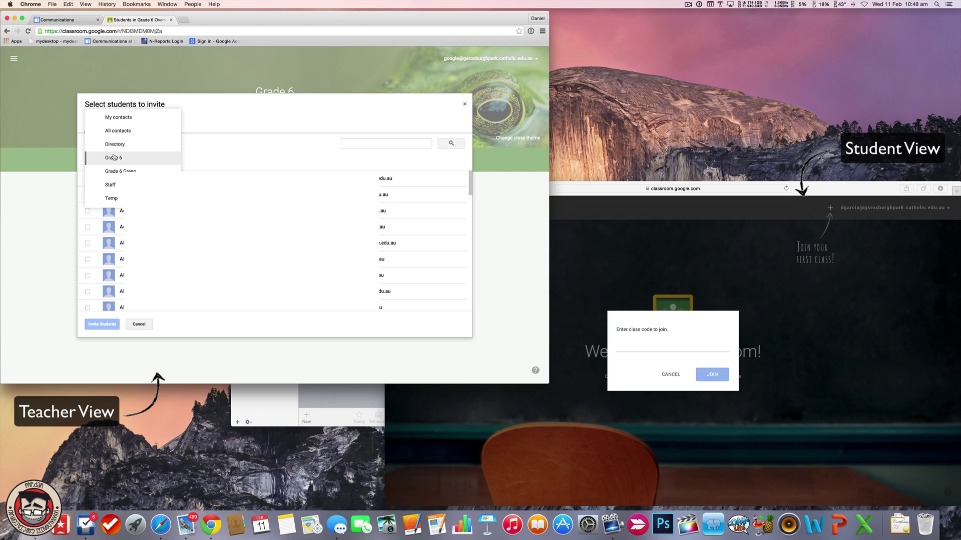
pyautogui.click(113, 155)
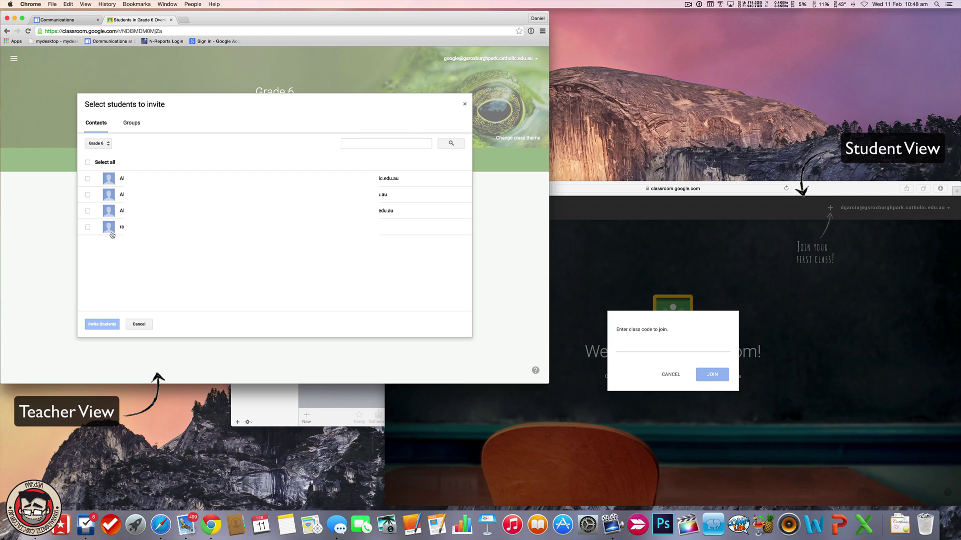
pyautogui.click(100, 142)
pyautogui.click(103, 123)
# Search the student's username and invite the first matching account
pyautogui.click(376, 143)
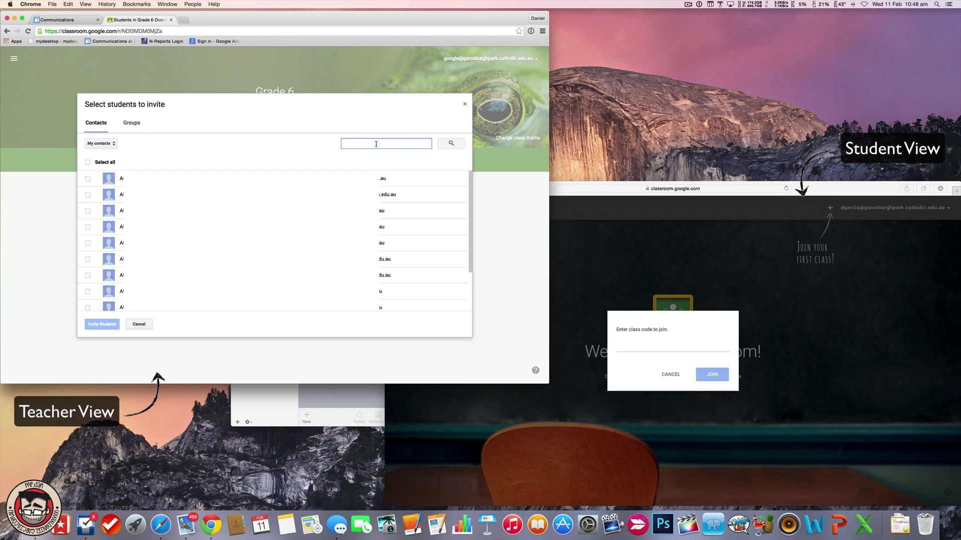
pyautogui.click(451, 146)
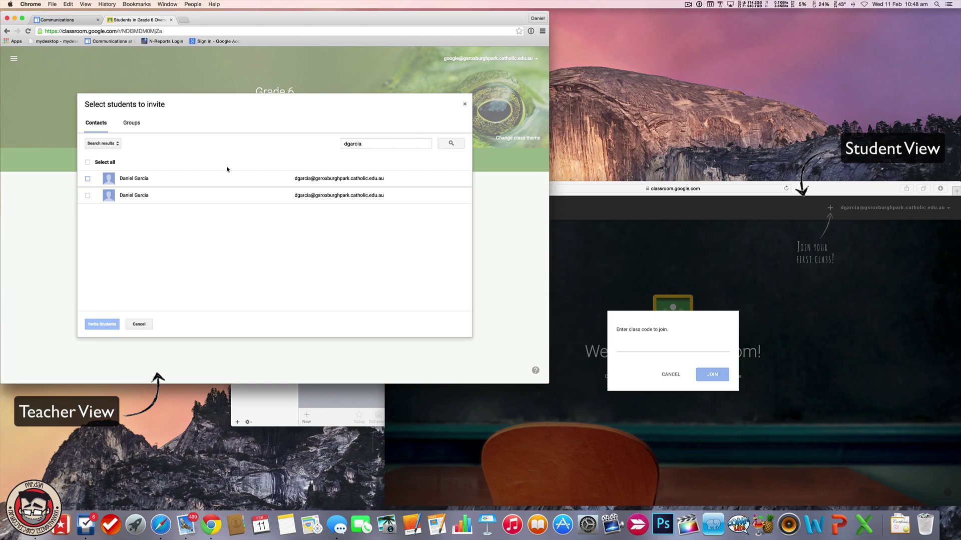
pyautogui.click(88, 178)
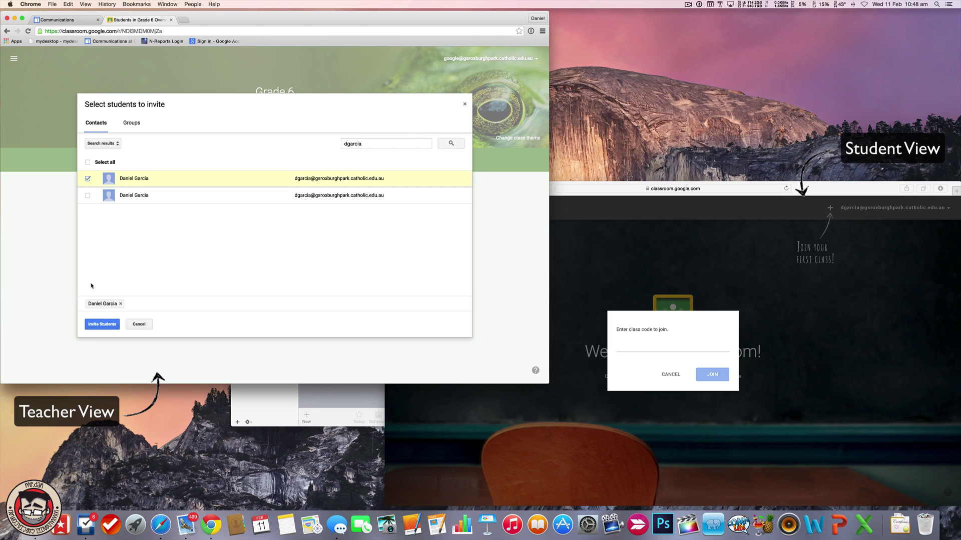
pyautogui.click(103, 324)
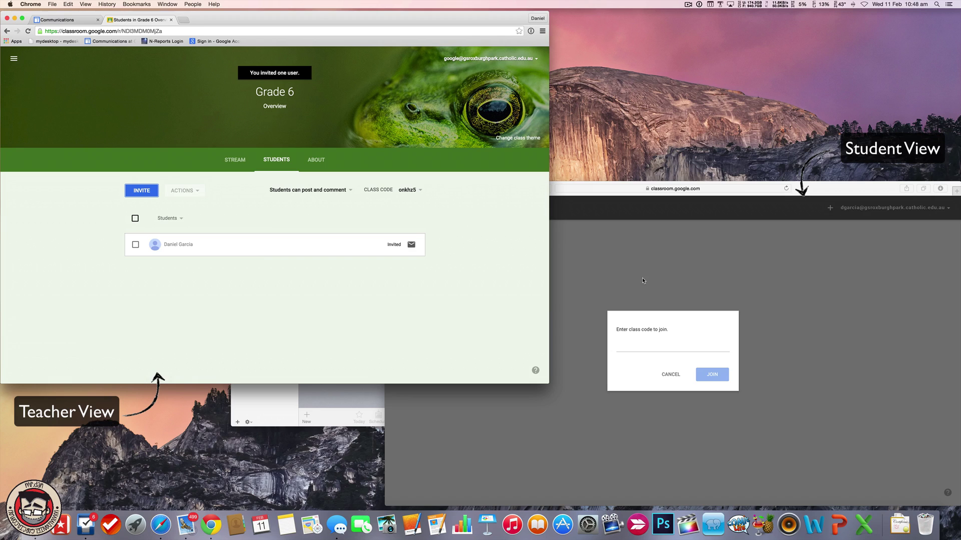
# In the student's window, dismiss the join-by-code prompt
pyautogui.click(811, 200)
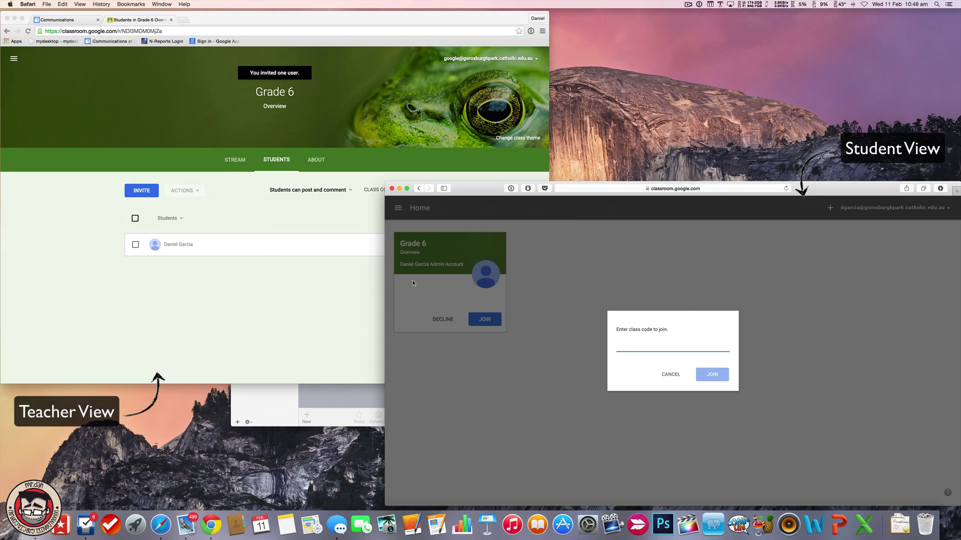
pyautogui.click(671, 375)
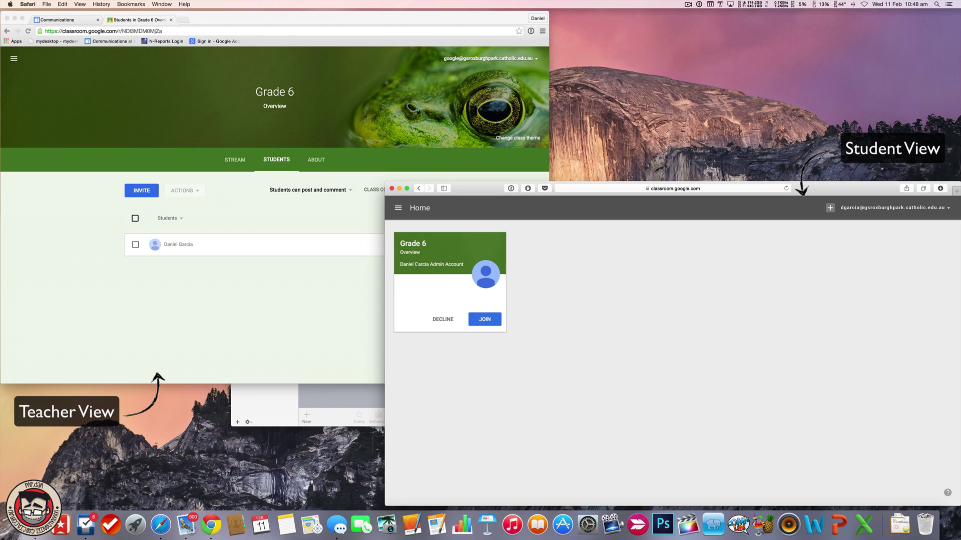
pyautogui.moveTo(464, 268); pyautogui.dragTo(403, 265)
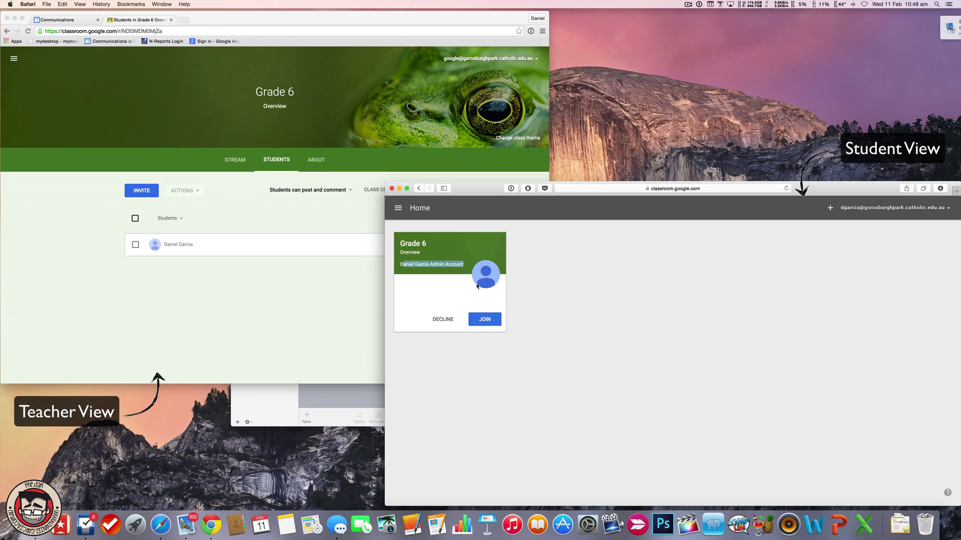
pyautogui.moveTo(895, 30)
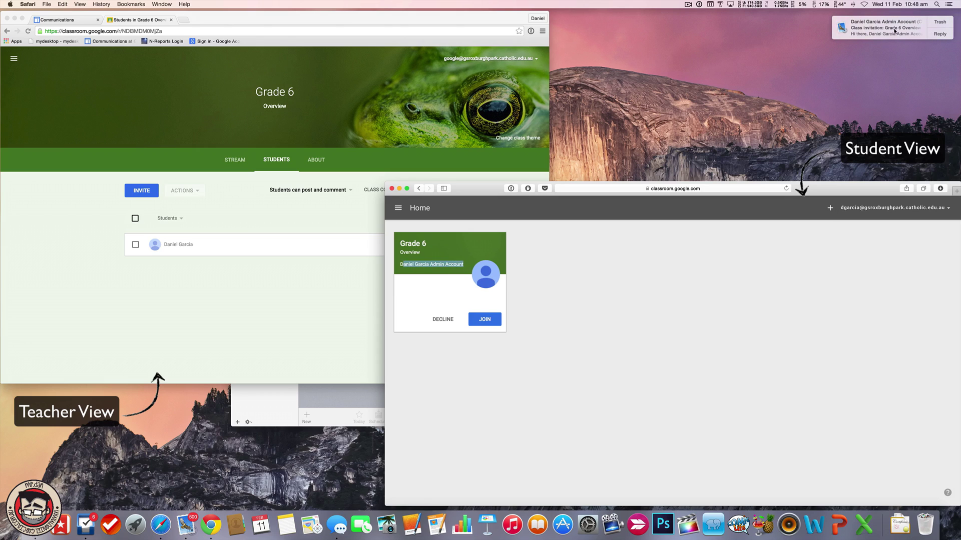
pyautogui.click(557, 313)
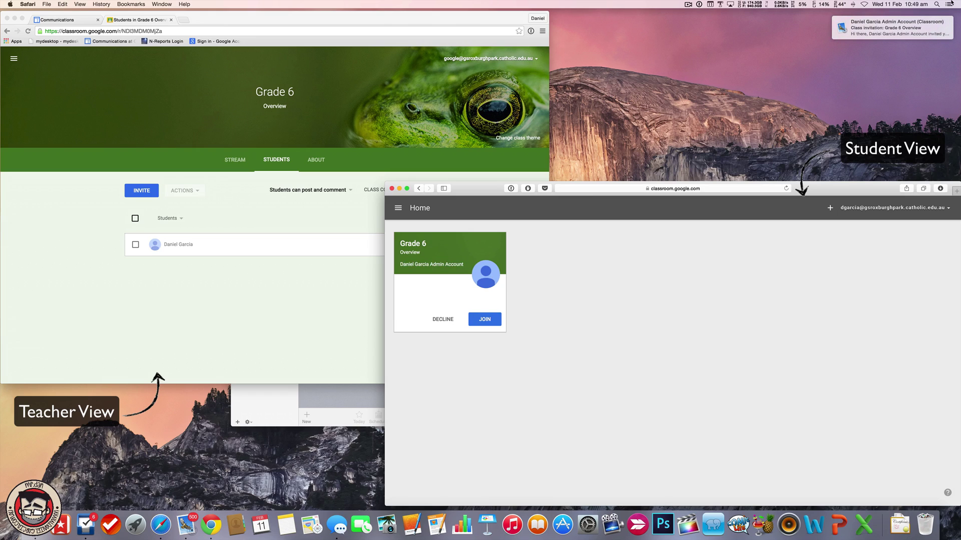
# Accept the Grade 6 invitation from the class card as the student
pyautogui.click(486, 323)
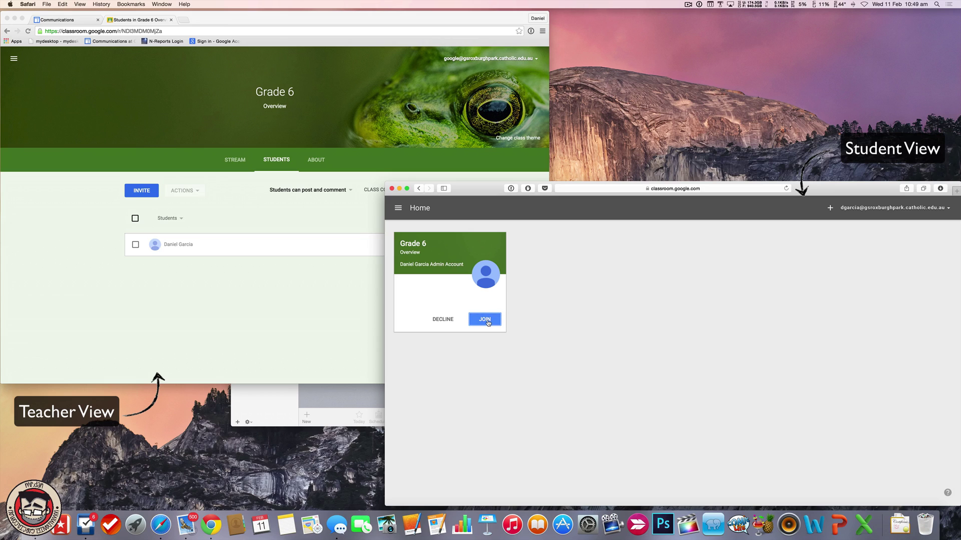
pyautogui.click(299, 294)
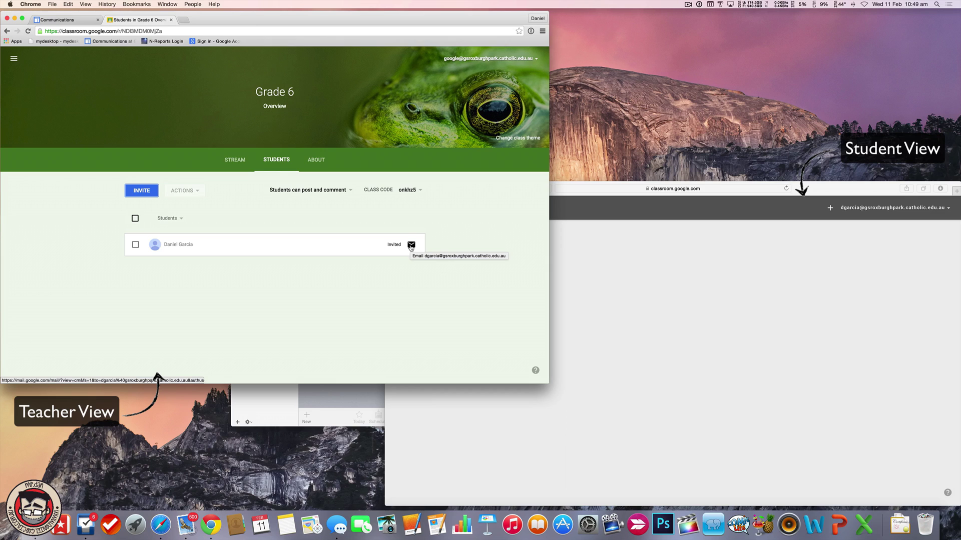
pyautogui.click(654, 311)
pyautogui.click(494, 319)
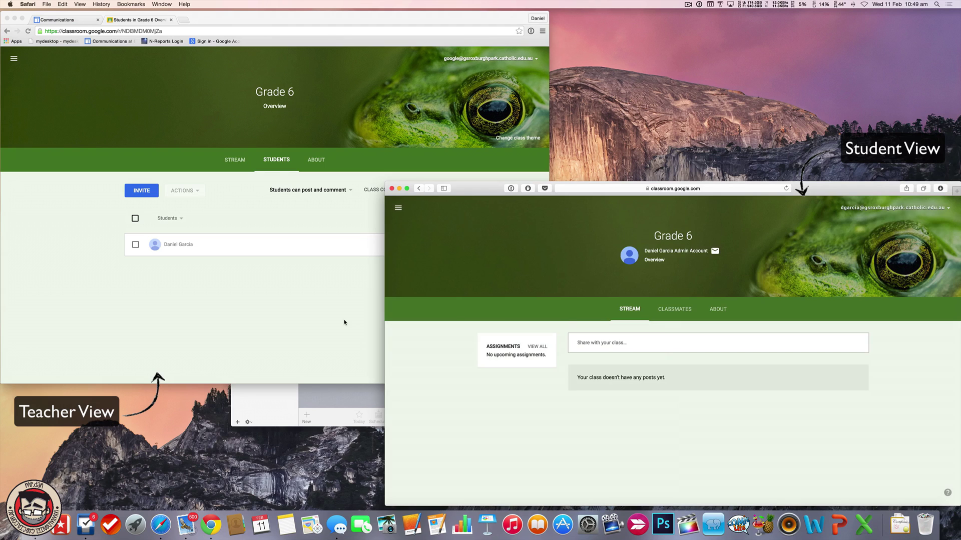
# Reload the teacher's Grade 6 roster to confirm the student joined, then view the Stream
pyautogui.click(345, 323)
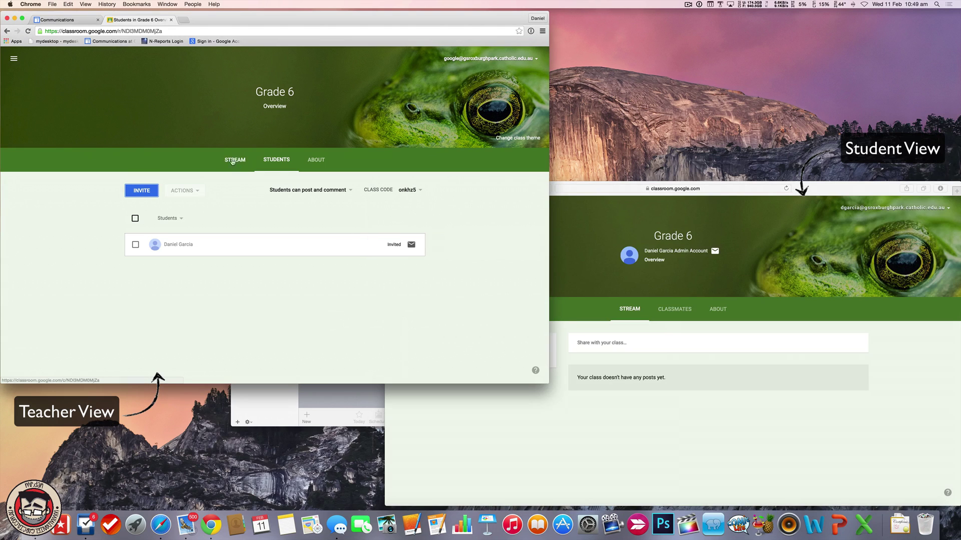
pyautogui.click(279, 159)
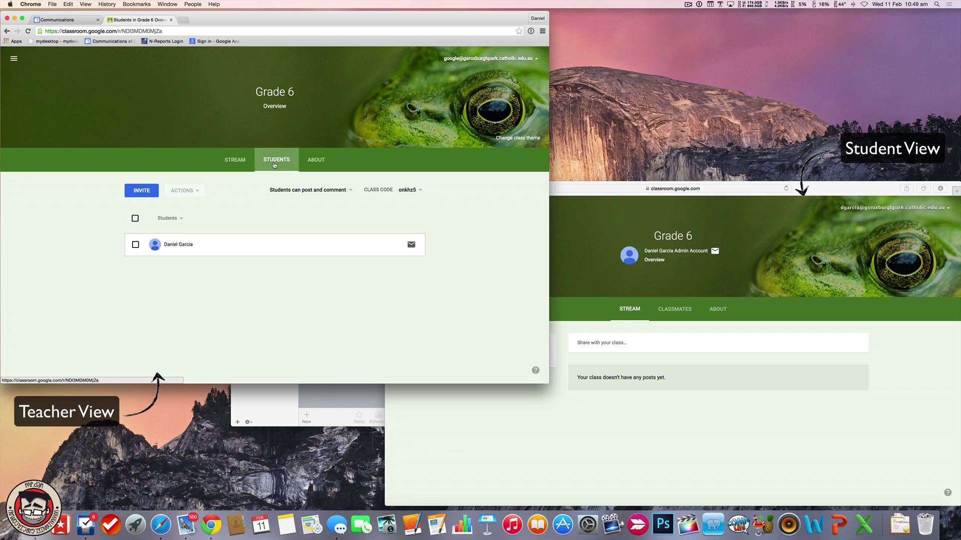
pyautogui.press('super+r')
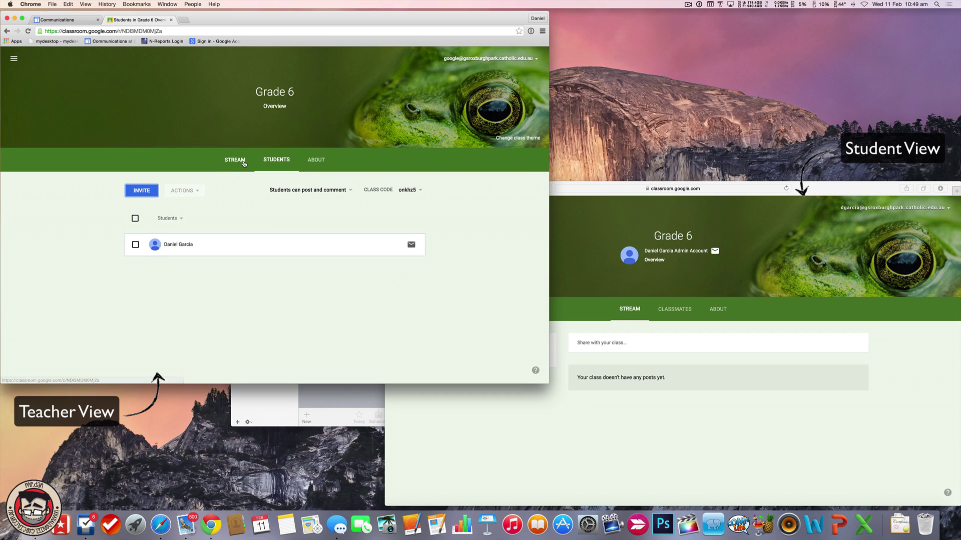
pyautogui.click(242, 160)
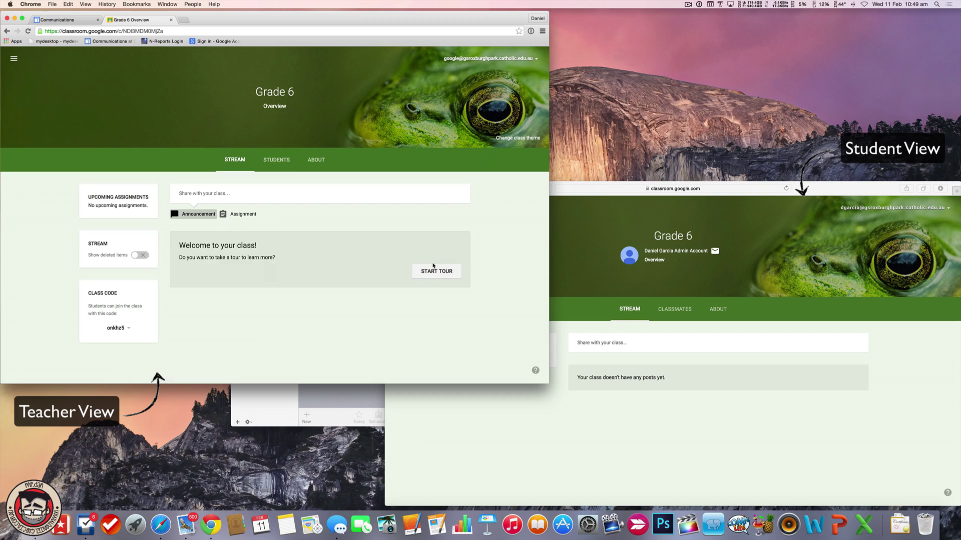
# Write 'Hi everyone, welcome to your new classroom!' and correct the misspelt word
pyautogui.click(200, 195)
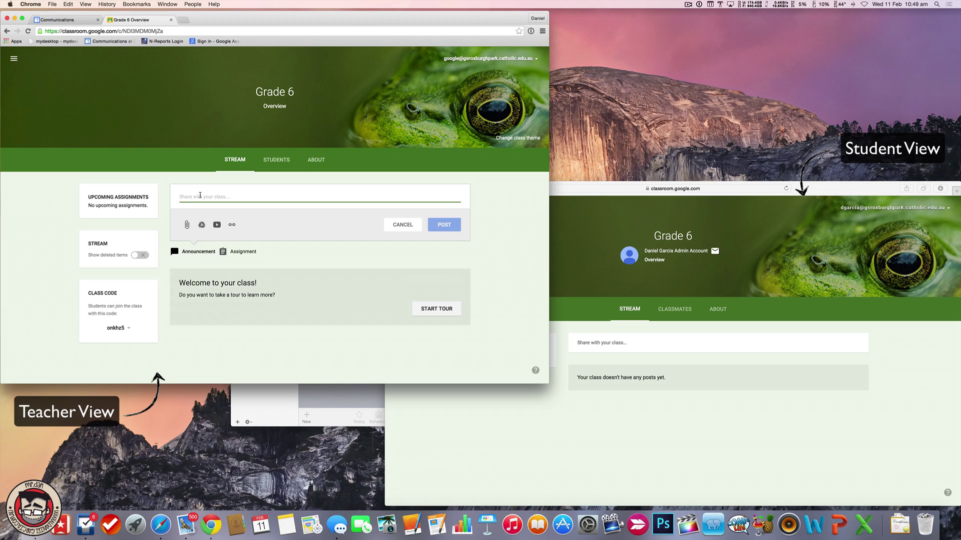
pyautogui.write('Hi everyone ')
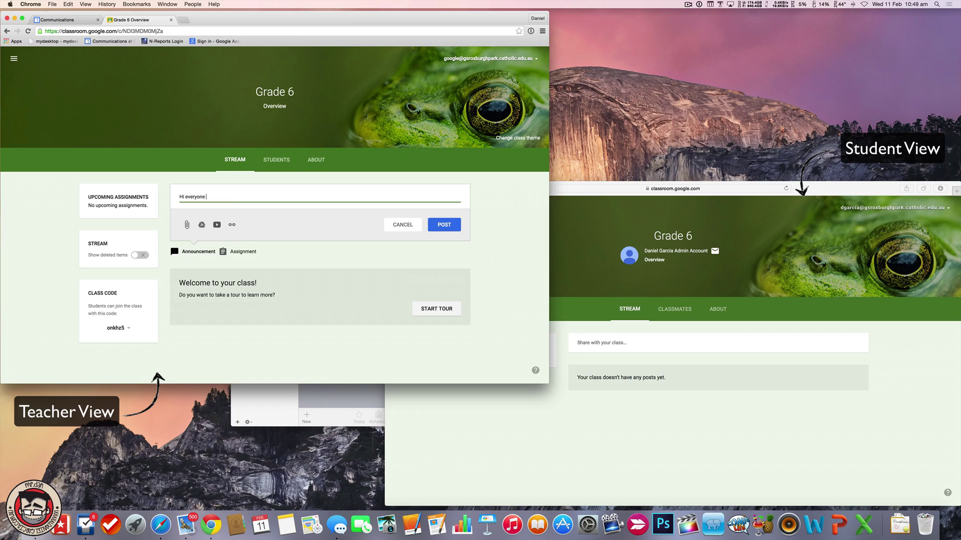
pyautogui.write(', welcome to your new clasrooms!')
pyautogui.click(262, 197)
pyautogui.write('s')
# Try the file upload, Google Drive and YouTube attachment options without attaching anything
pyautogui.click(186, 226)
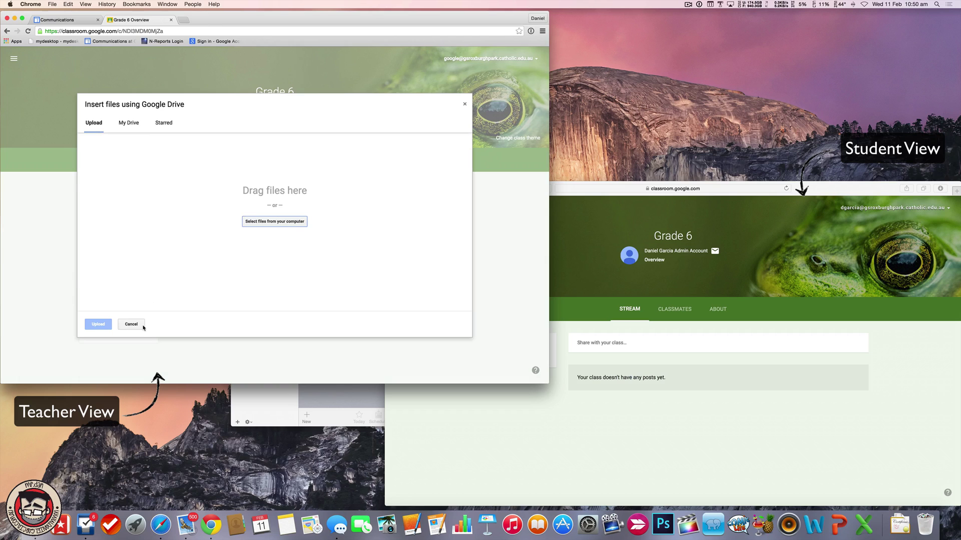
pyautogui.click(141, 325)
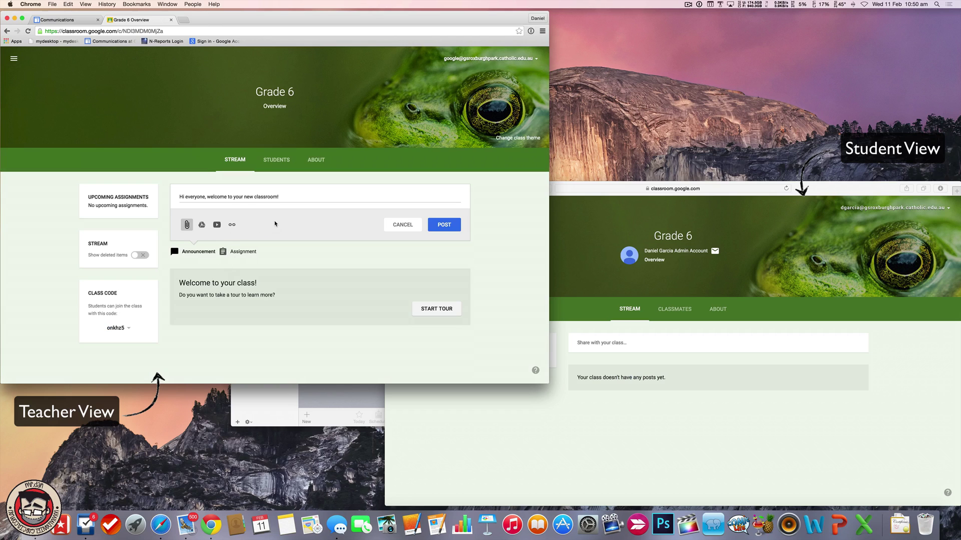
pyautogui.click(201, 226)
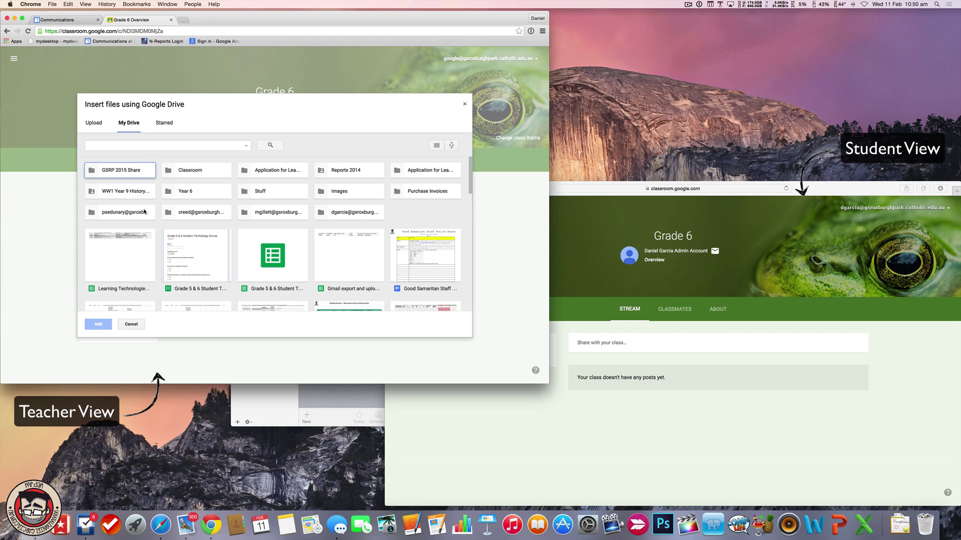
pyautogui.click(131, 324)
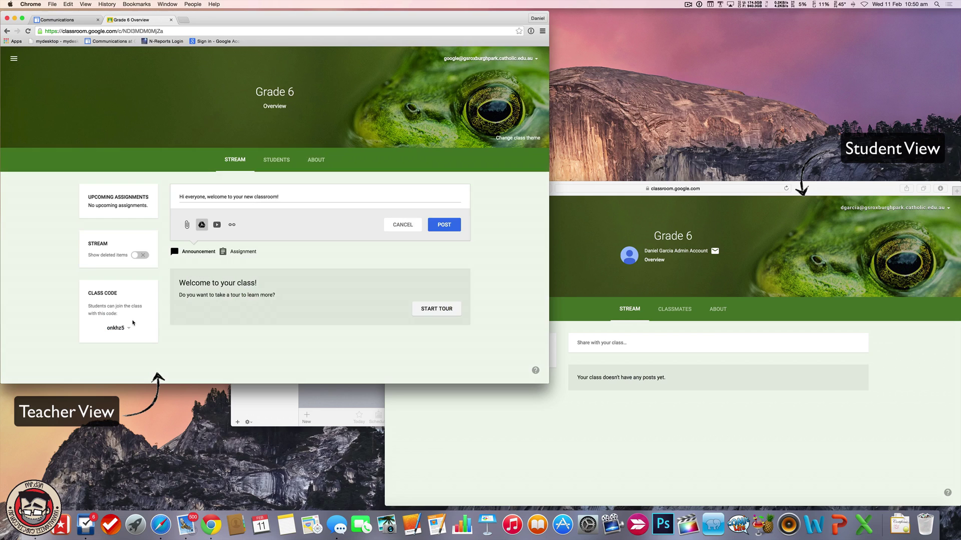
pyautogui.click(219, 225)
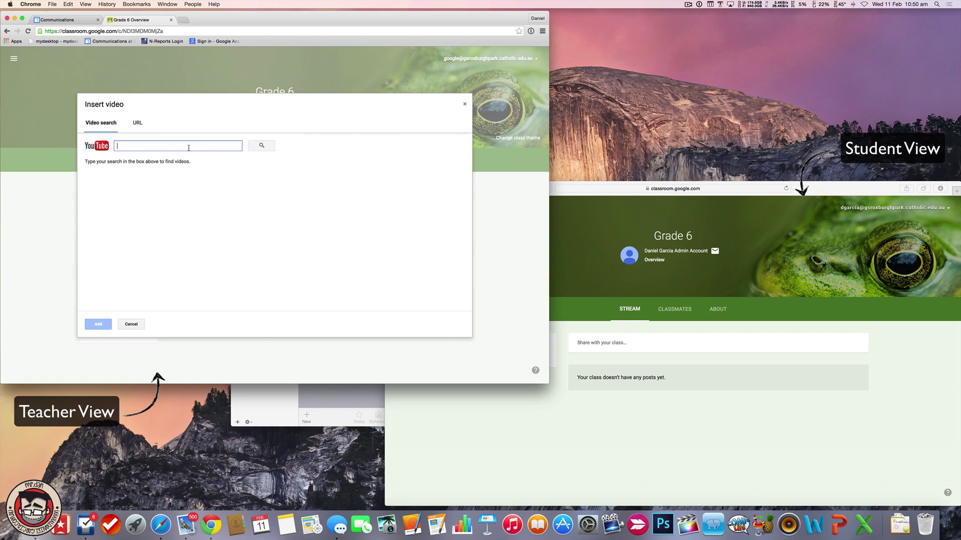
pyautogui.click(131, 324)
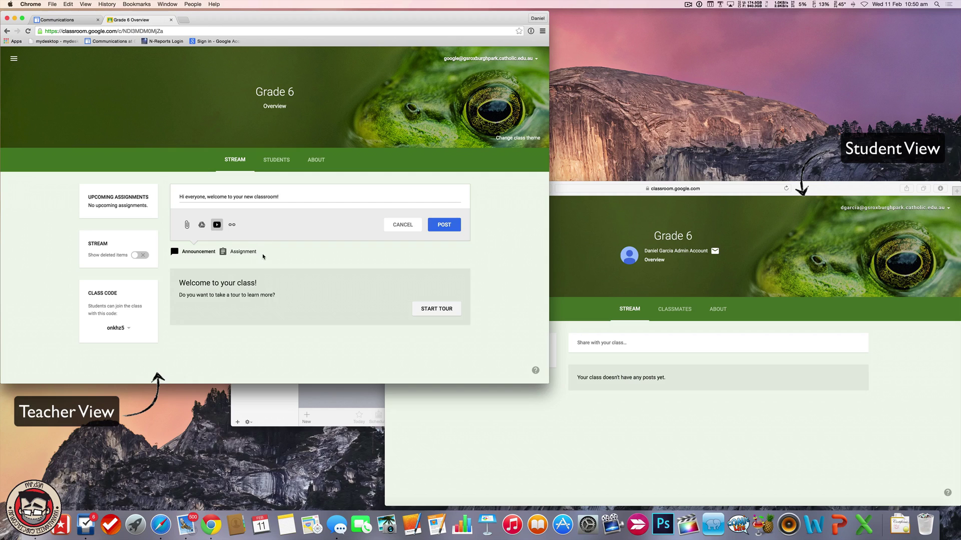
# Remove the empty link attachment and post the welcome announcement
pyautogui.click(234, 227)
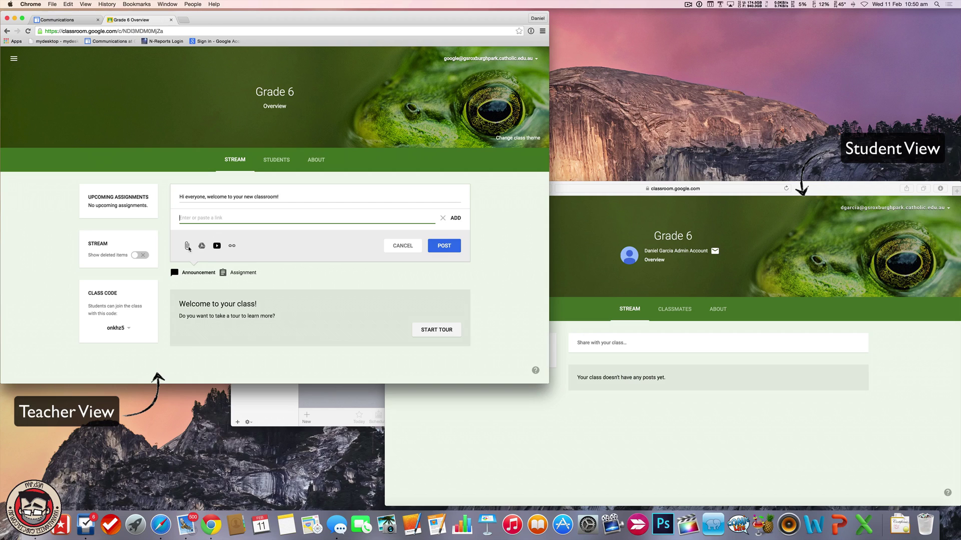
pyautogui.click(439, 249)
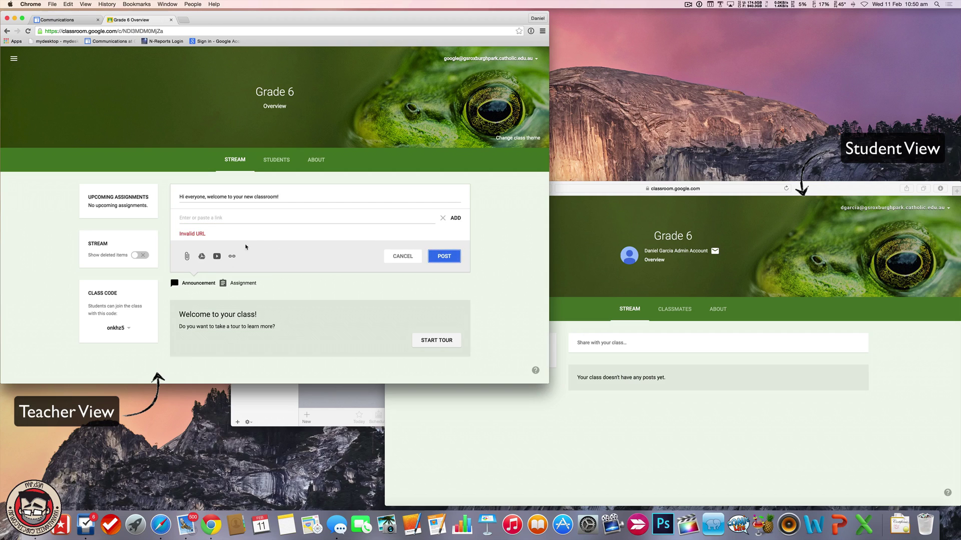
pyautogui.click(443, 217)
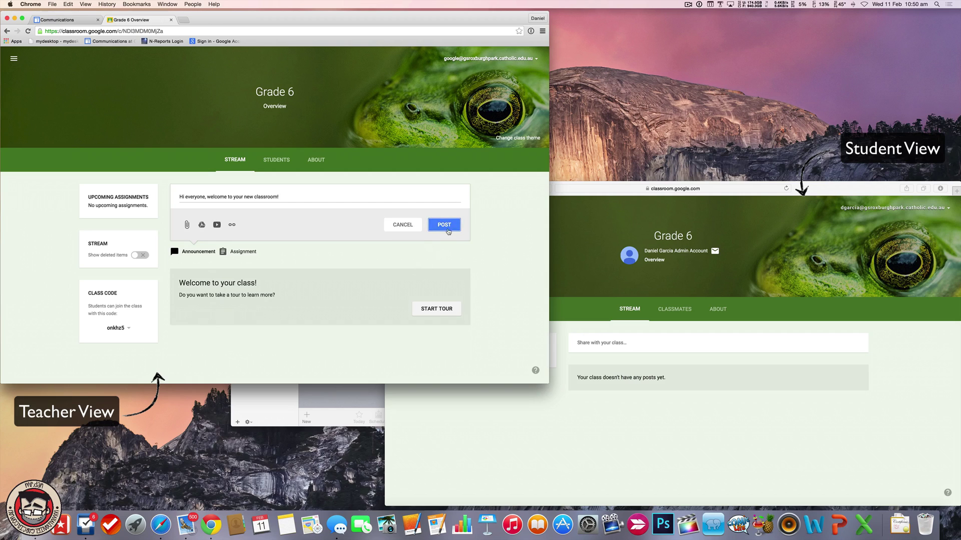
pyautogui.click(439, 225)
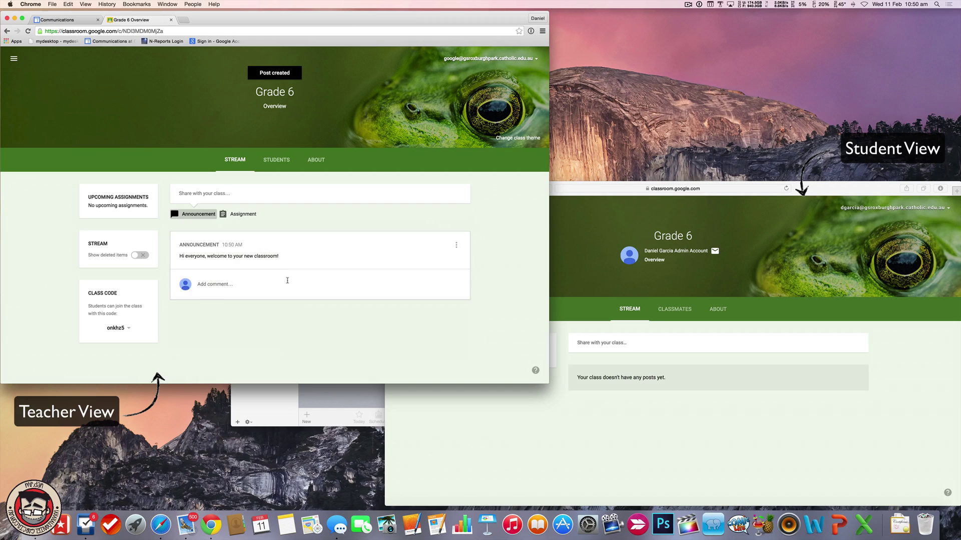
pyautogui.click(572, 419)
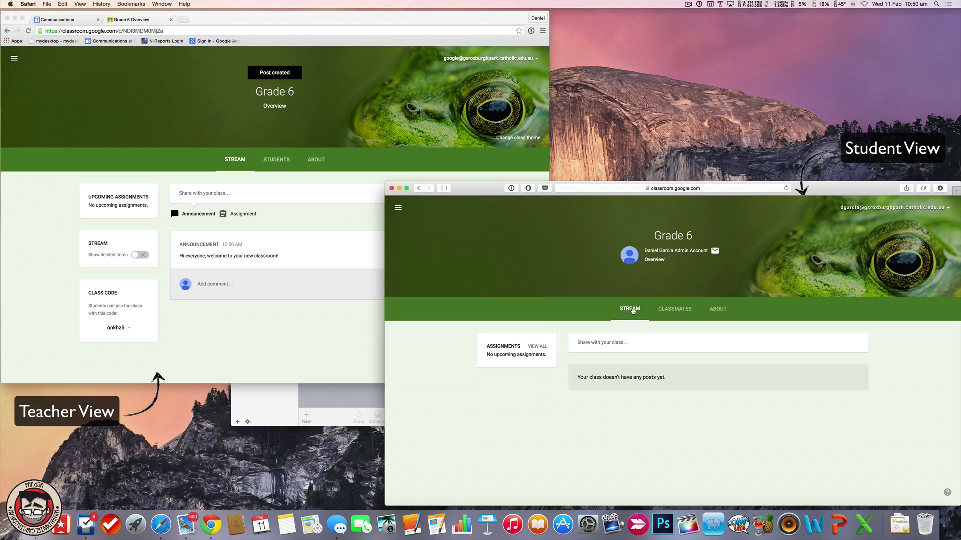
# As the student, reload the stream and comment 'Hi!' on the welcome announcement
pyautogui.click(635, 310)
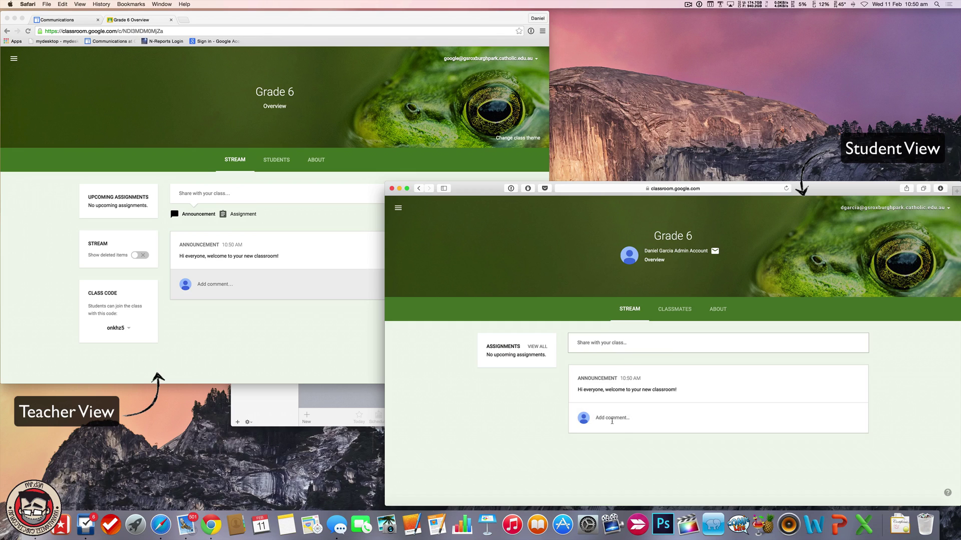
pyautogui.click(324, 359)
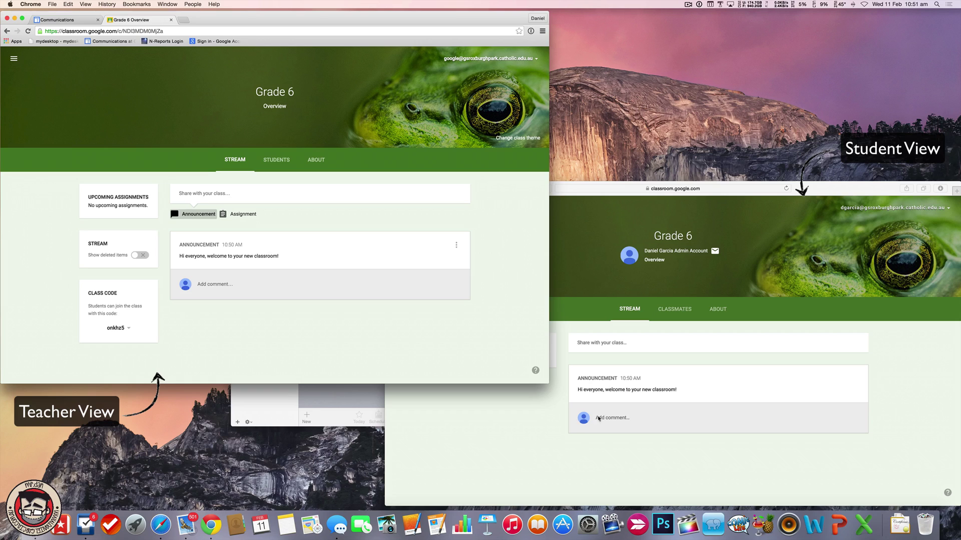
pyautogui.click(615, 418)
pyautogui.click(615, 418)
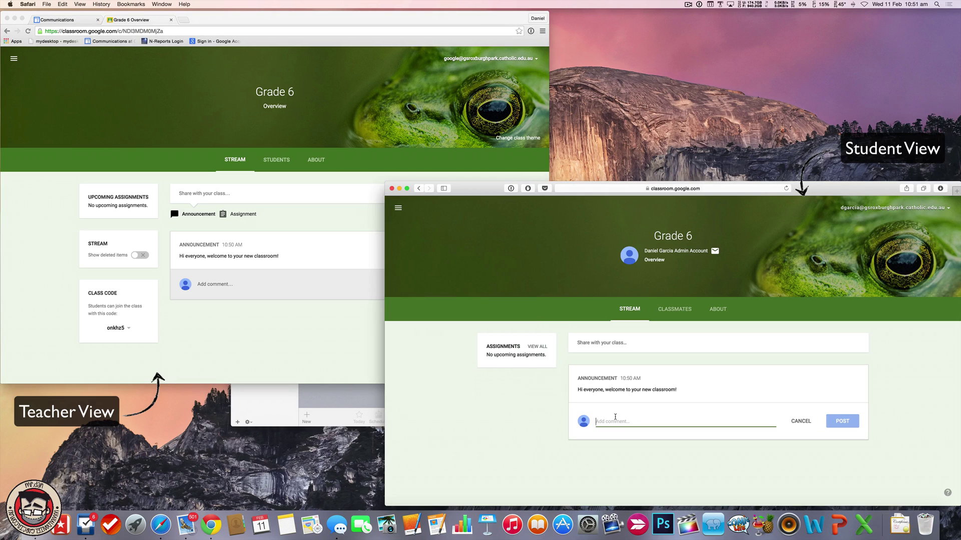
pyautogui.write('Hi!')
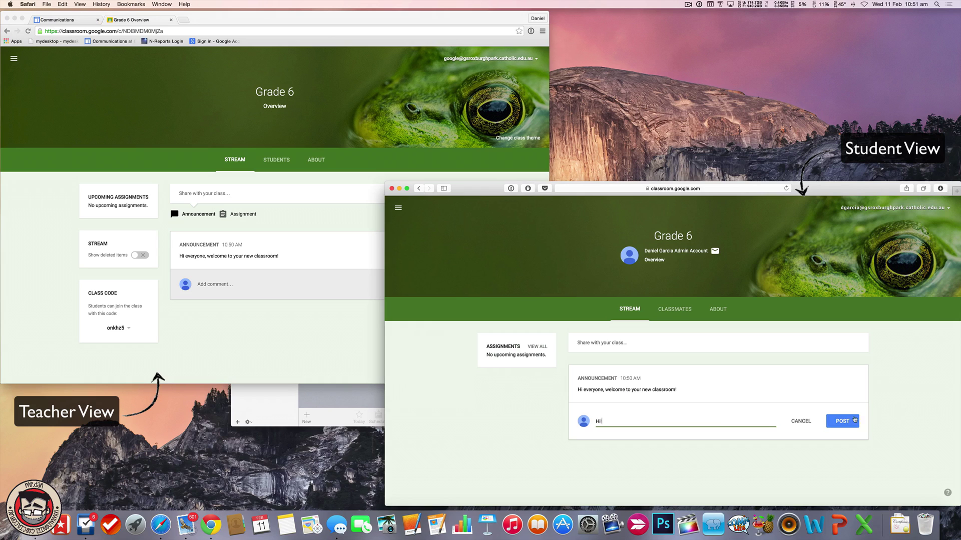
pyautogui.click(849, 419)
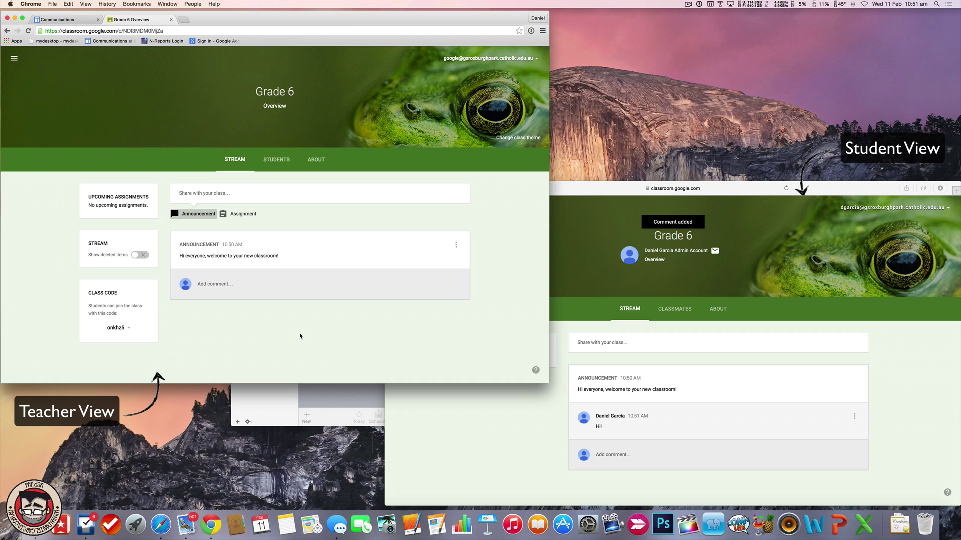
pyautogui.press('super+r')
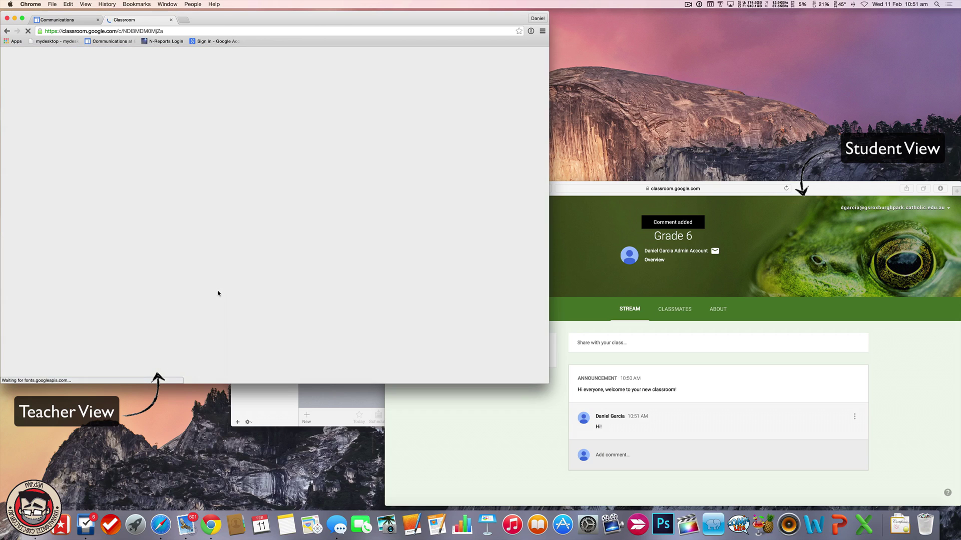
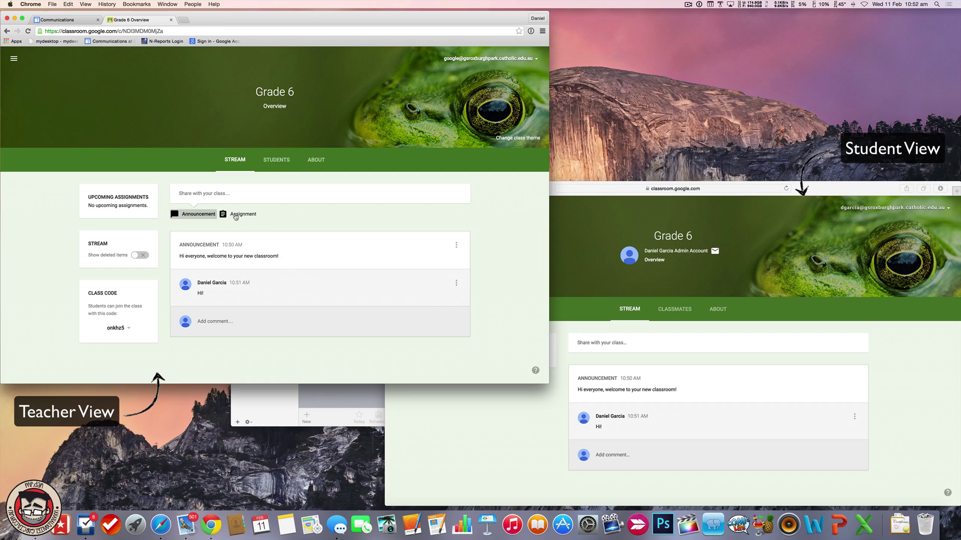
# Create an assignment titled 'Write a biography of your dad' with a 100-word description prompt
pyautogui.click(235, 215)
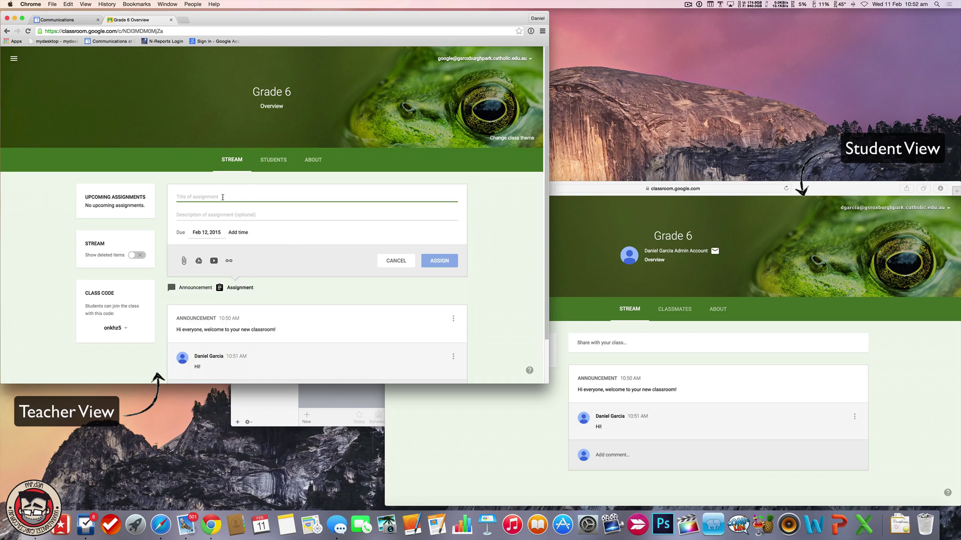
pyautogui.write('Write a b')
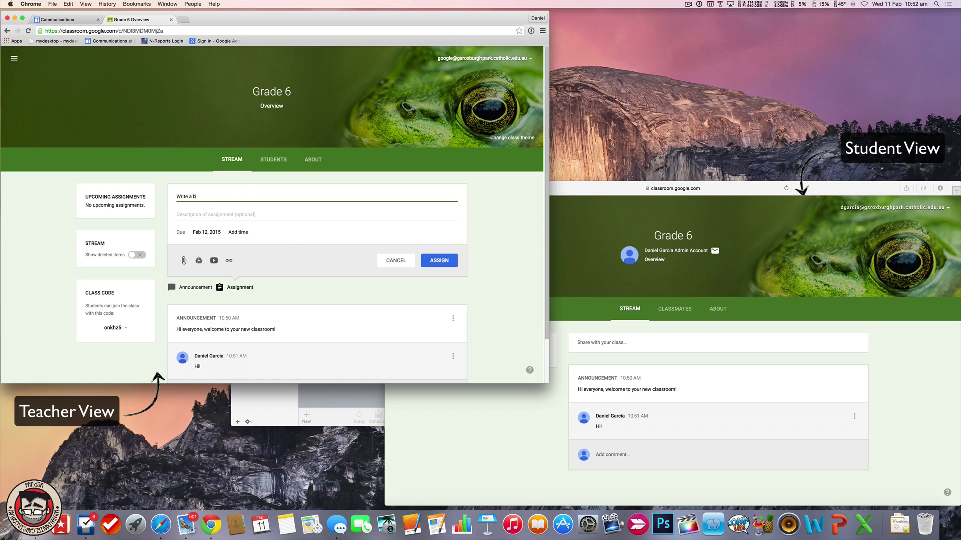
pyautogui.write('iogrpahy of your dad')
pyautogui.rightClick(192, 196)
pyautogui.click(215, 200)
pyautogui.click(246, 214)
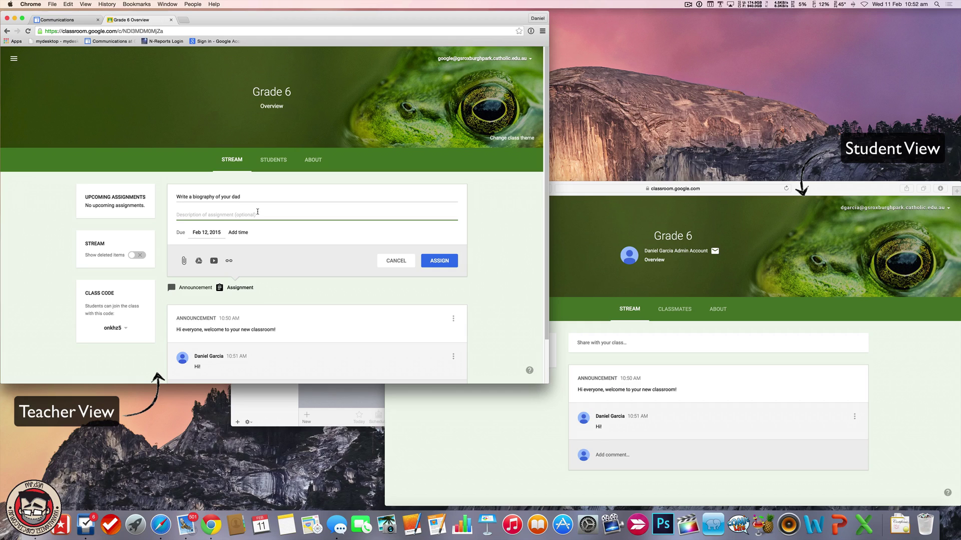
pyautogui.write('Please write 100 words on were your dad was born.')
# Set the assignment's due date to Feb 13, 2015, with no due time
pyautogui.click(239, 233)
pyautogui.click(271, 235)
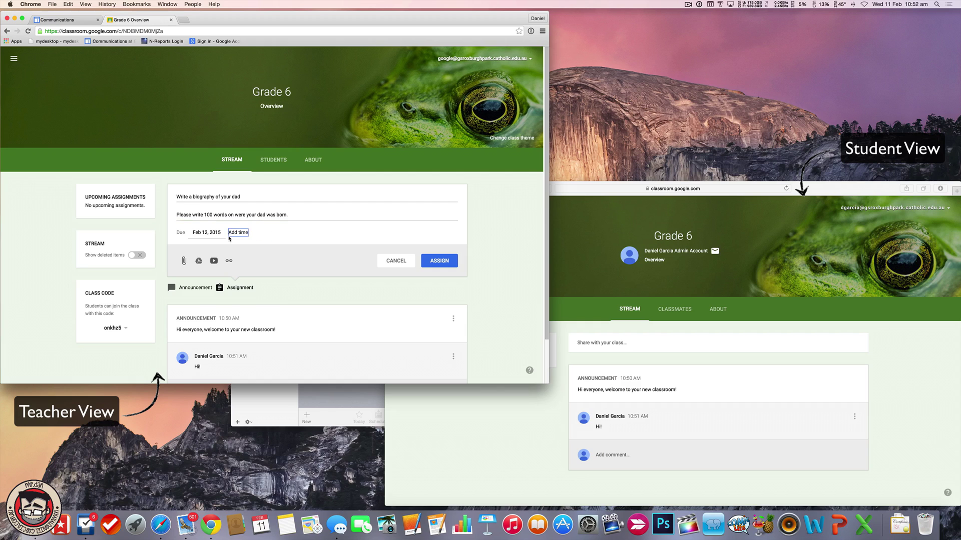
pyautogui.click(210, 233)
pyautogui.click(255, 284)
pyautogui.click(182, 261)
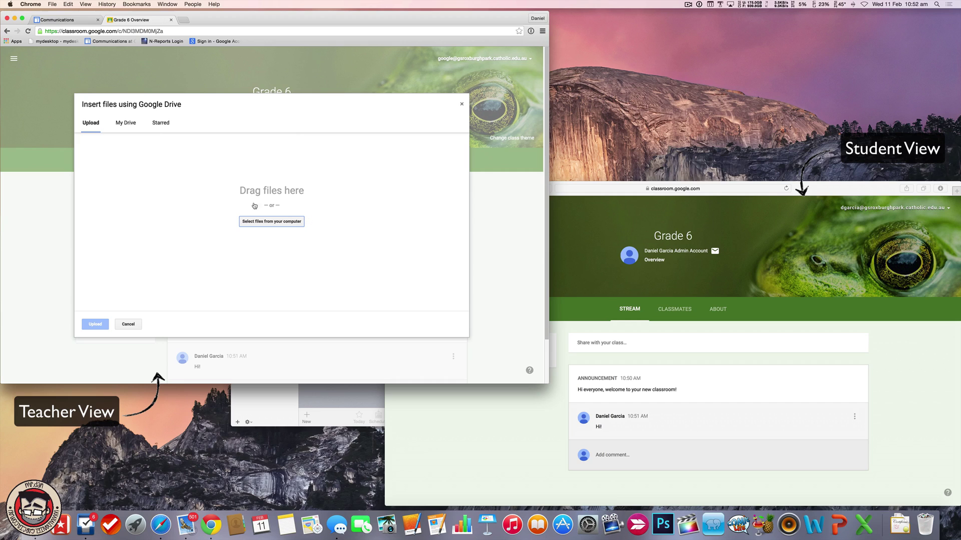
pyautogui.click(461, 104)
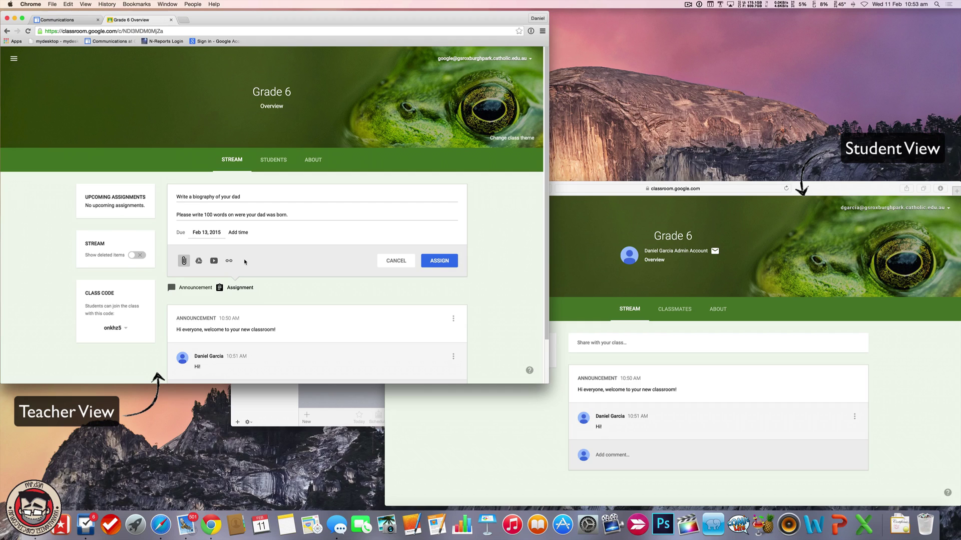
# Post the biography assignment to the Grade 6 class and switch to the student's window
pyautogui.scroll(-2, 245, 262)
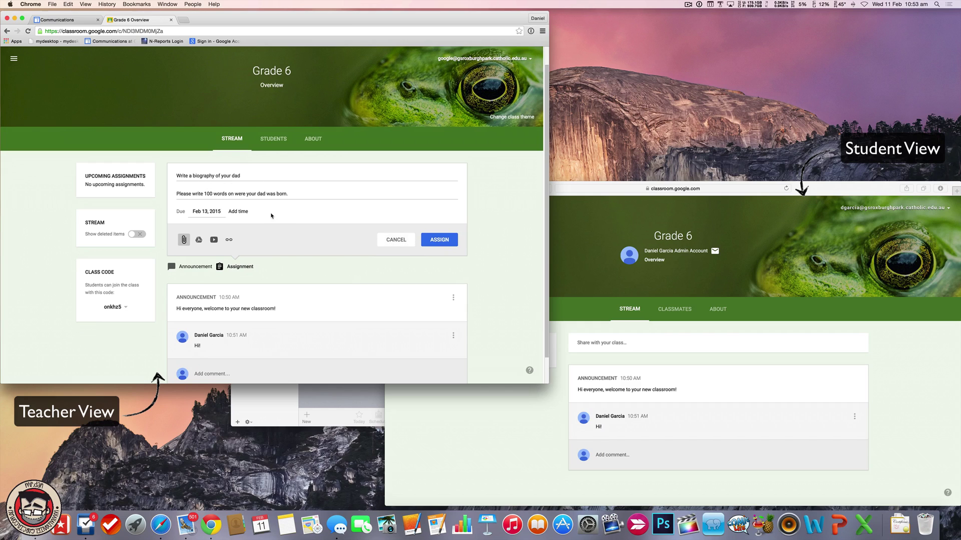
pyautogui.click(437, 243)
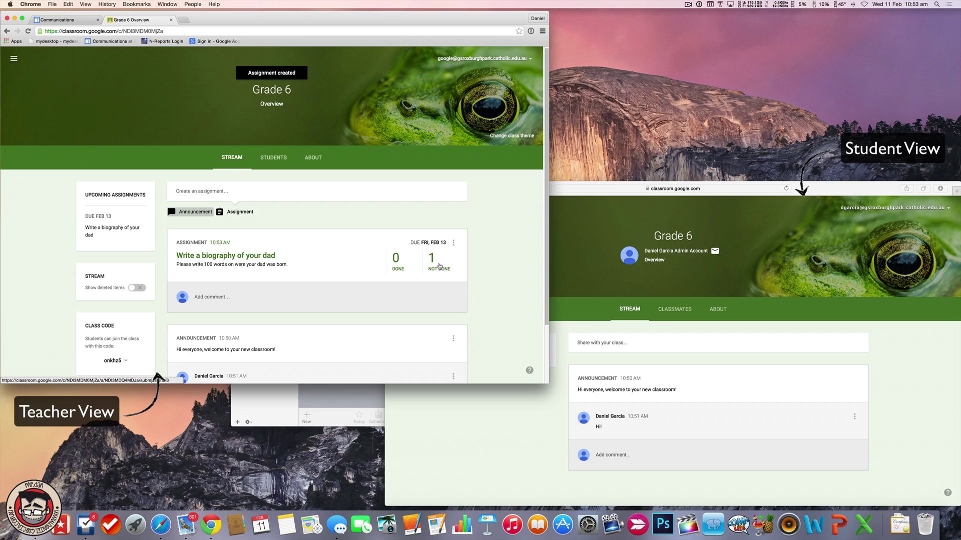
pyautogui.click(680, 269)
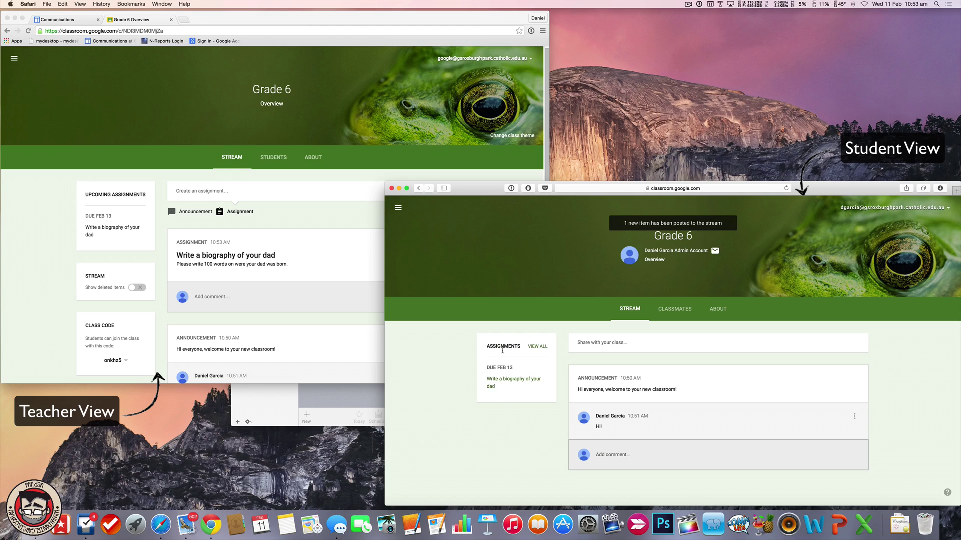
# As the student, post the private comment 'I don't understand?' on the biography assignment
pyautogui.click(495, 386)
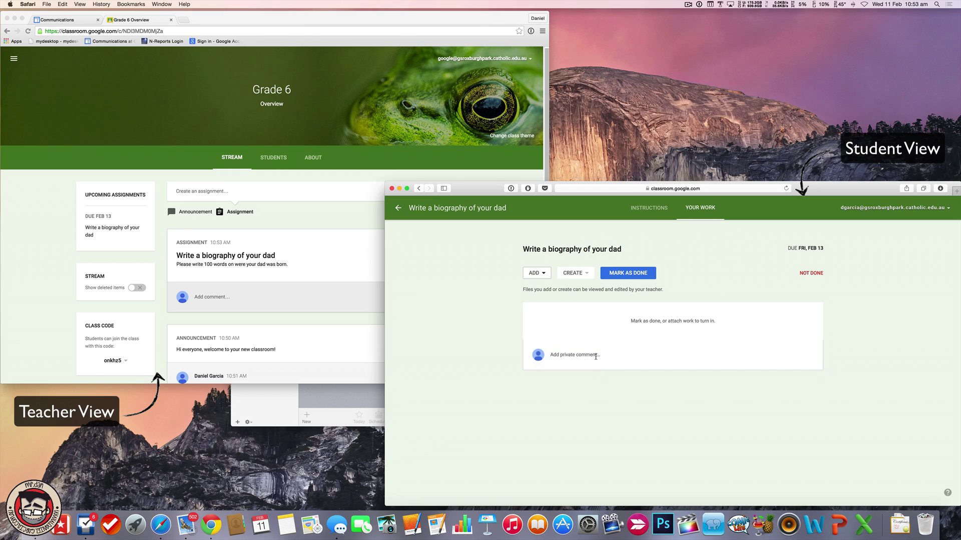
pyautogui.click(596, 355)
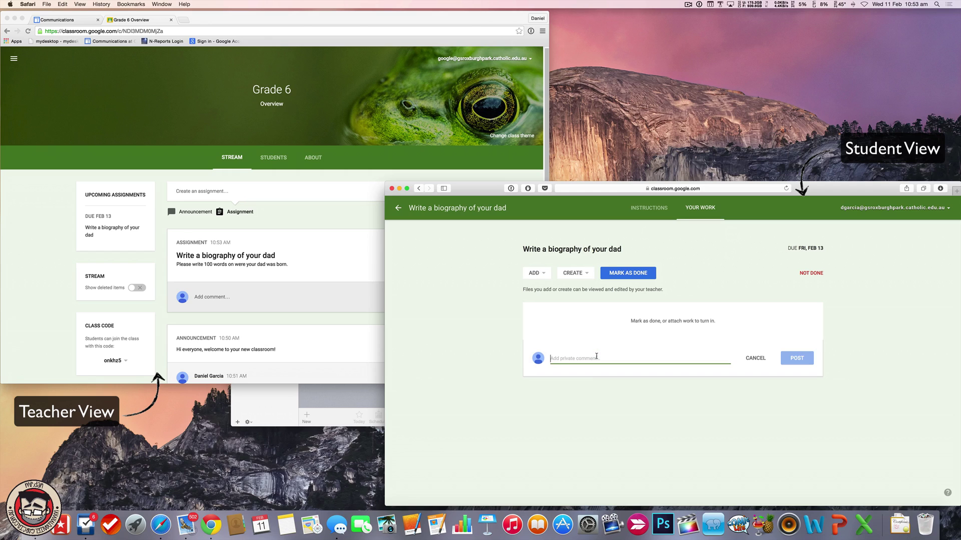
pyautogui.write("I don't ")
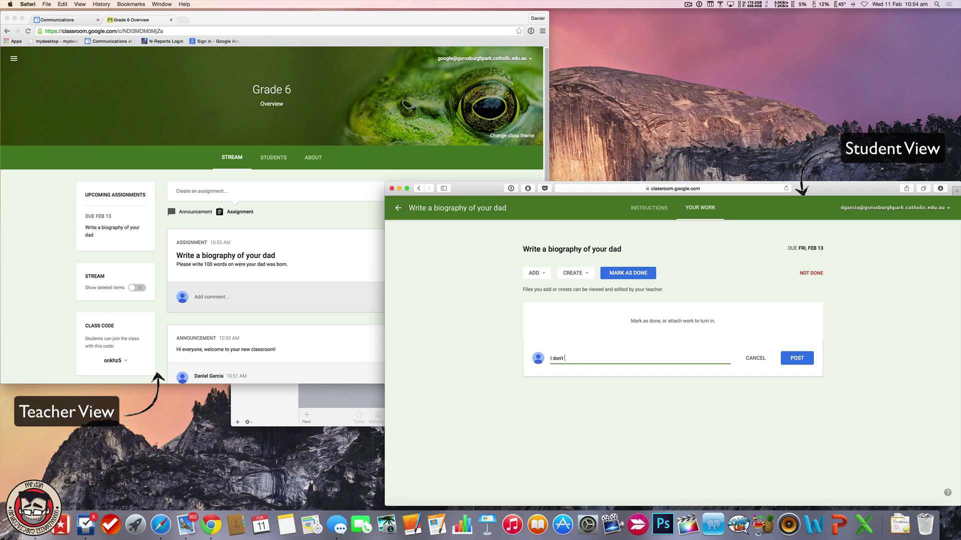
pyautogui.write('undersrnad?')
pyautogui.rightClick(571, 359)
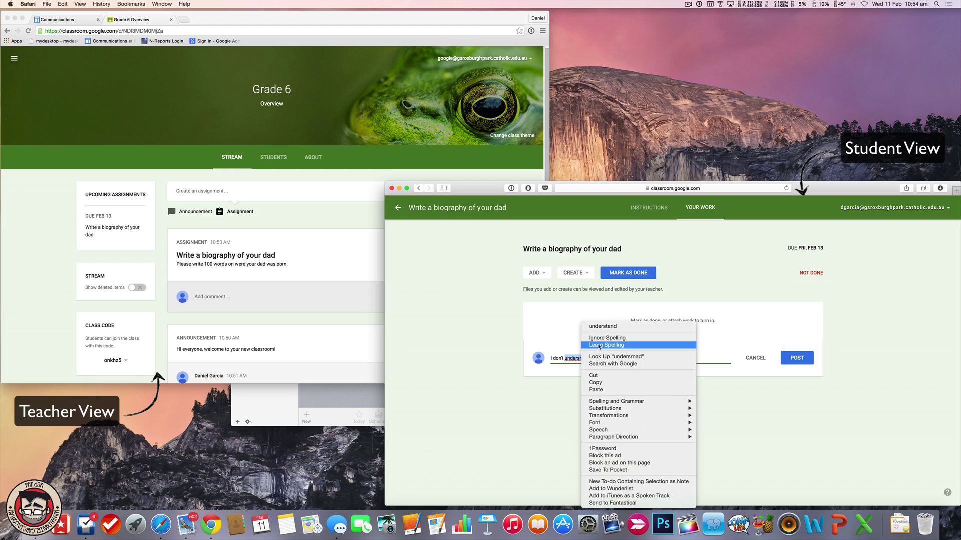
pyautogui.click(595, 327)
pyautogui.click(793, 361)
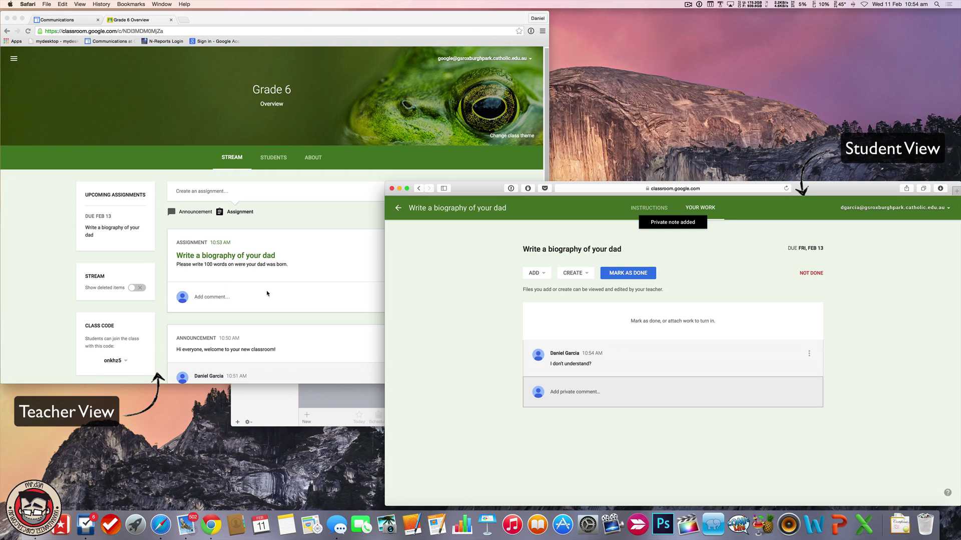
# Reload the teacher's Grade 6 class page, check the student list, and return to the stream
pyautogui.click(285, 308)
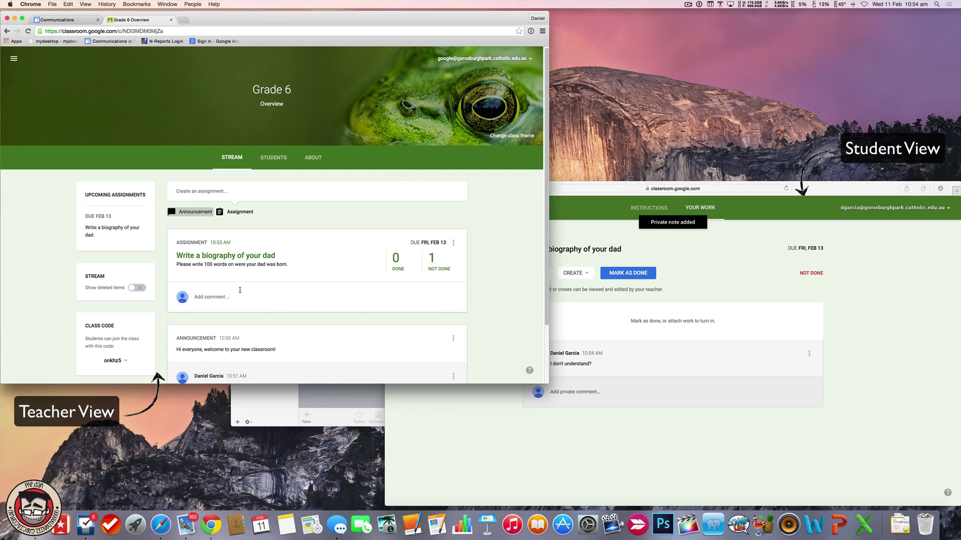
pyautogui.scroll(-1, 240, 292)
pyautogui.press('super+r')
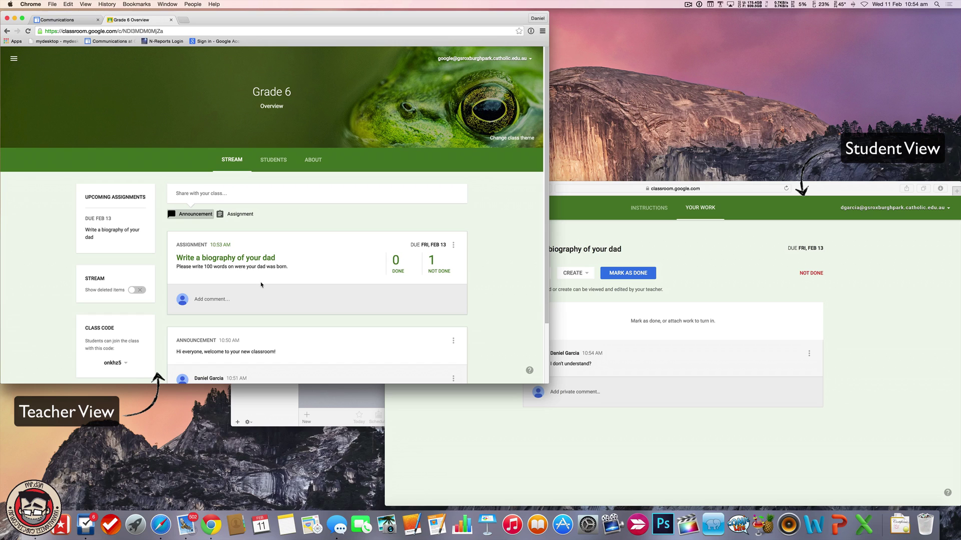
pyautogui.scroll(-3, 261, 285)
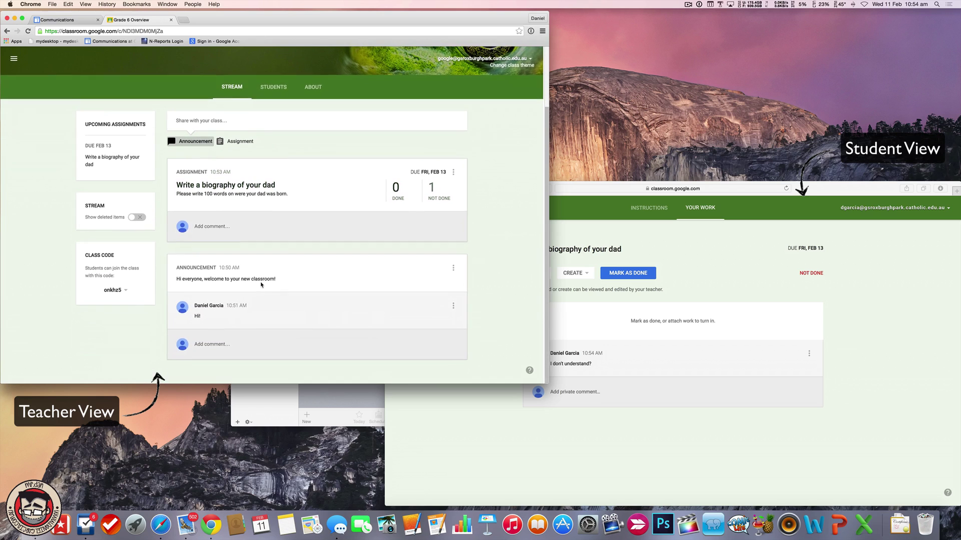
pyautogui.scroll(3, 334, 272)
pyautogui.click(275, 160)
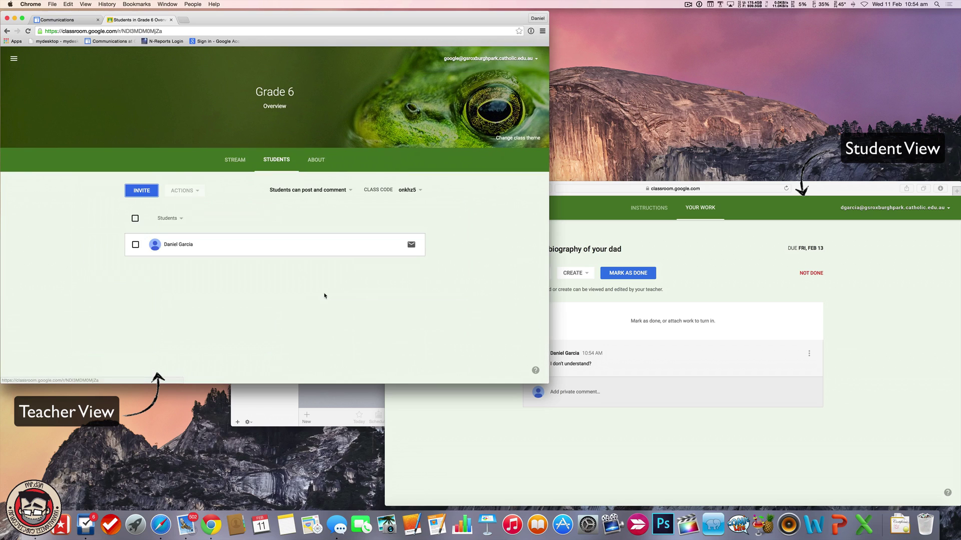
pyautogui.click(235, 160)
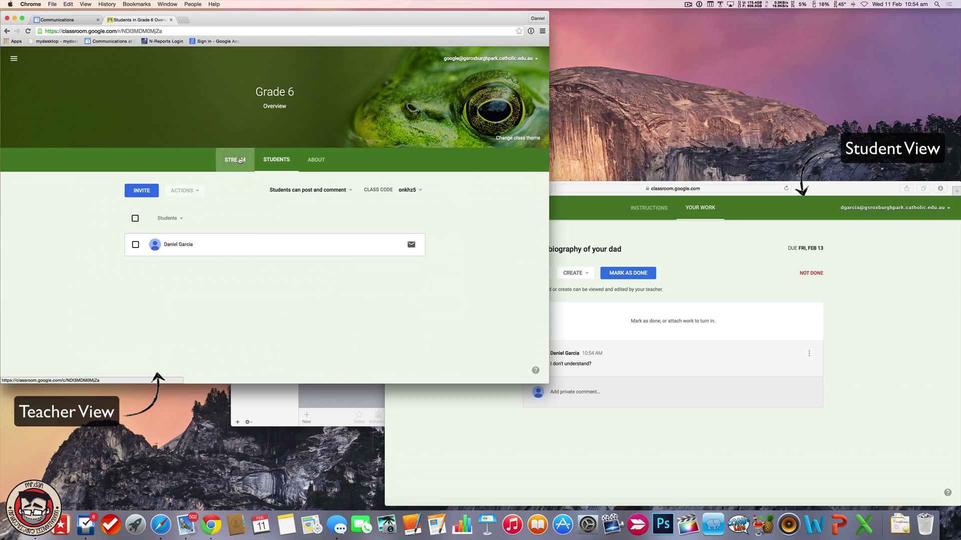
pyautogui.scroll(-2, 326, 263)
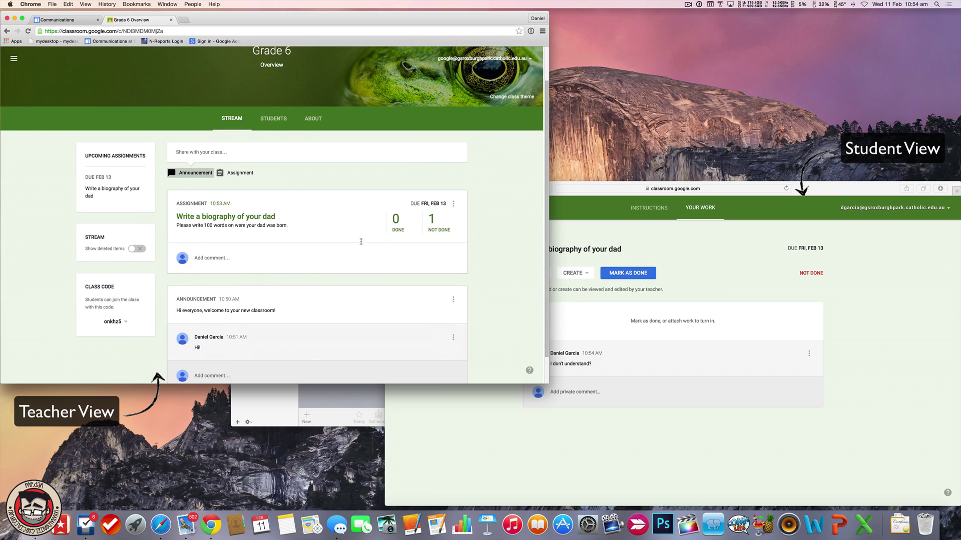
# Reply privately with 'blah' on the student's biography work, then go back to the stream
pyautogui.click(240, 218)
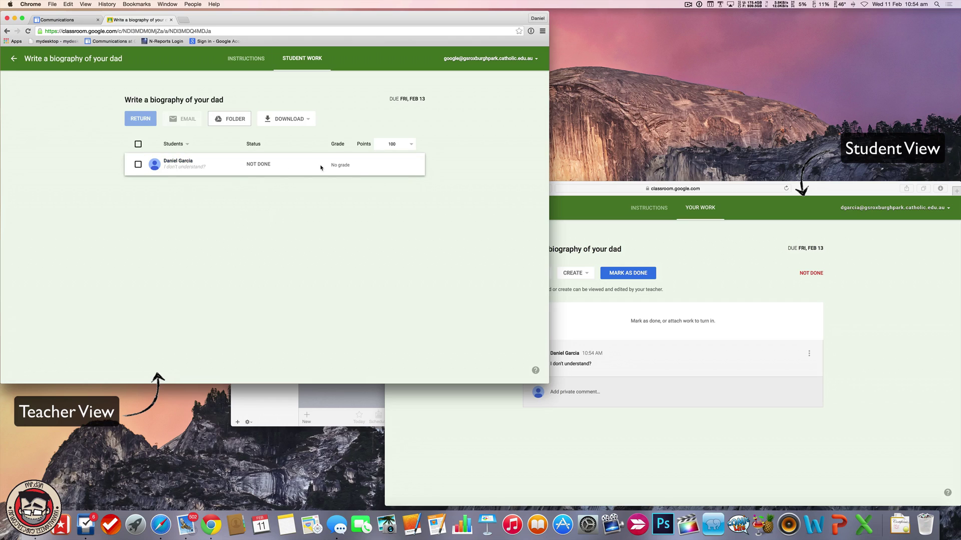
pyautogui.click(181, 164)
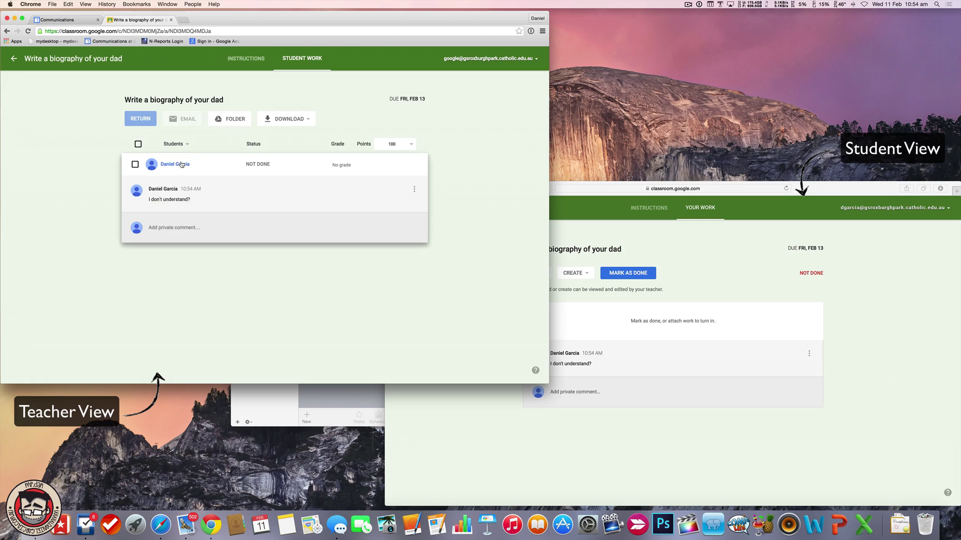
pyautogui.click(170, 229)
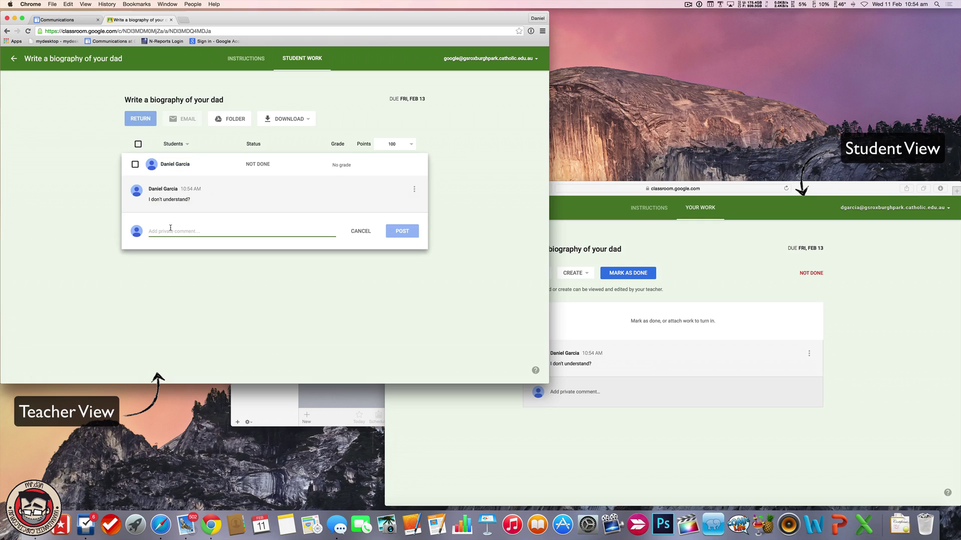
pyautogui.write('blah..')
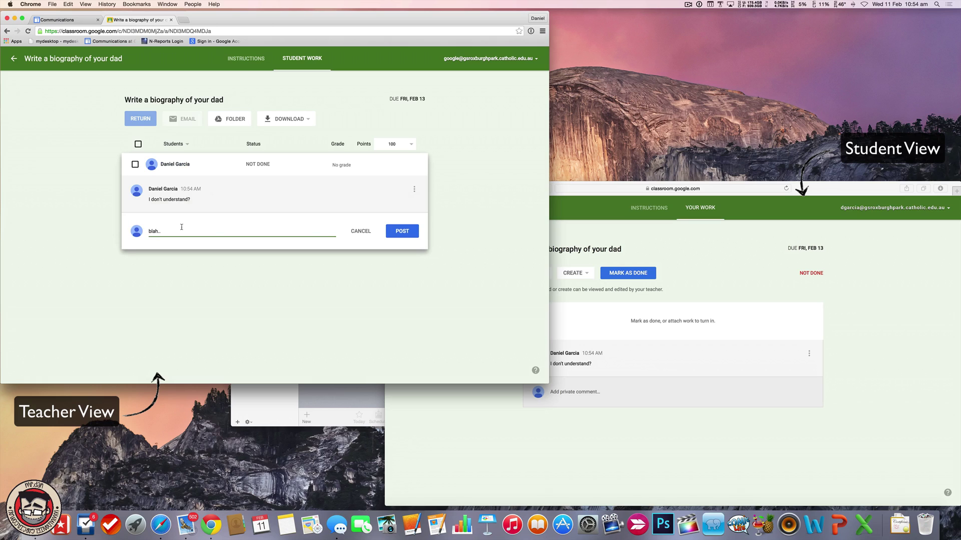
pyautogui.click(408, 231)
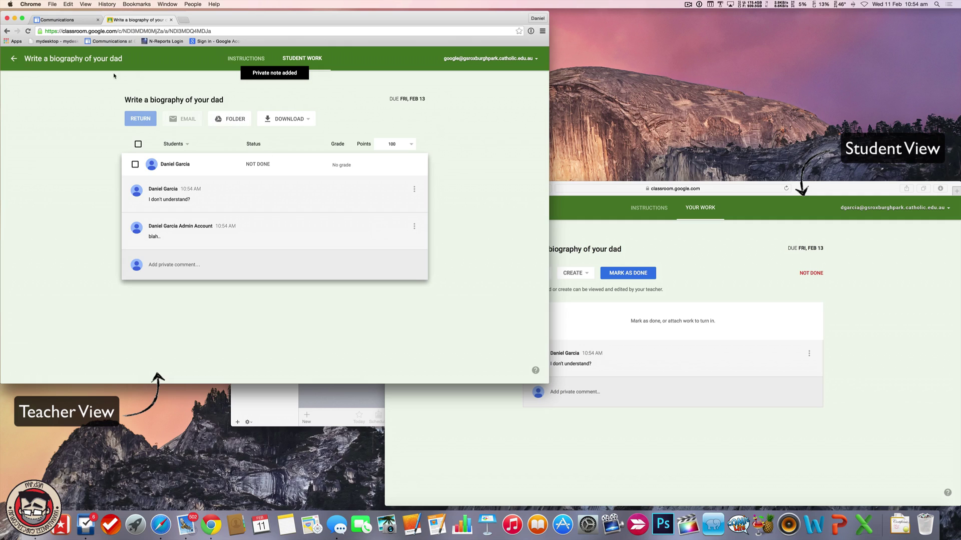
pyautogui.click(19, 62)
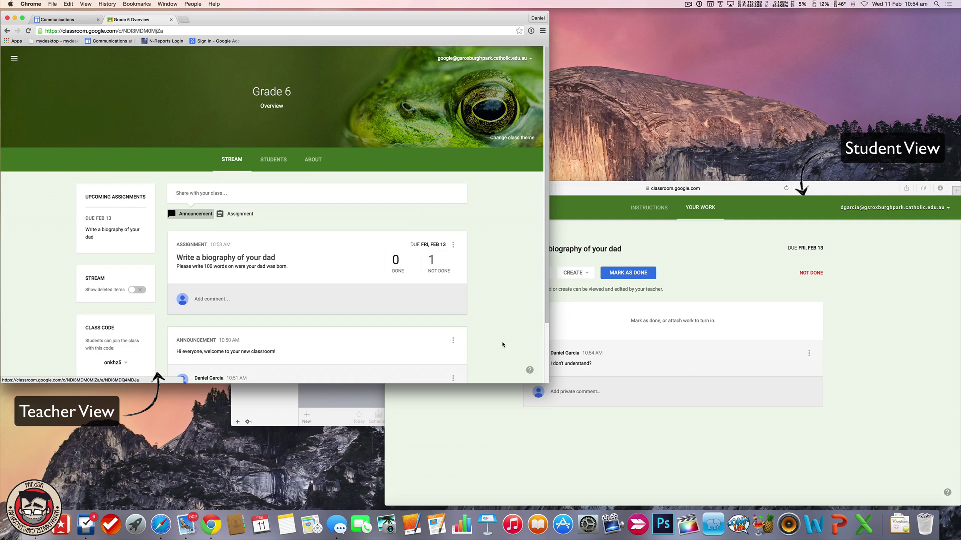
# As the student, attach a newly created Google Docs document to the biography assignment
pyautogui.click(494, 412)
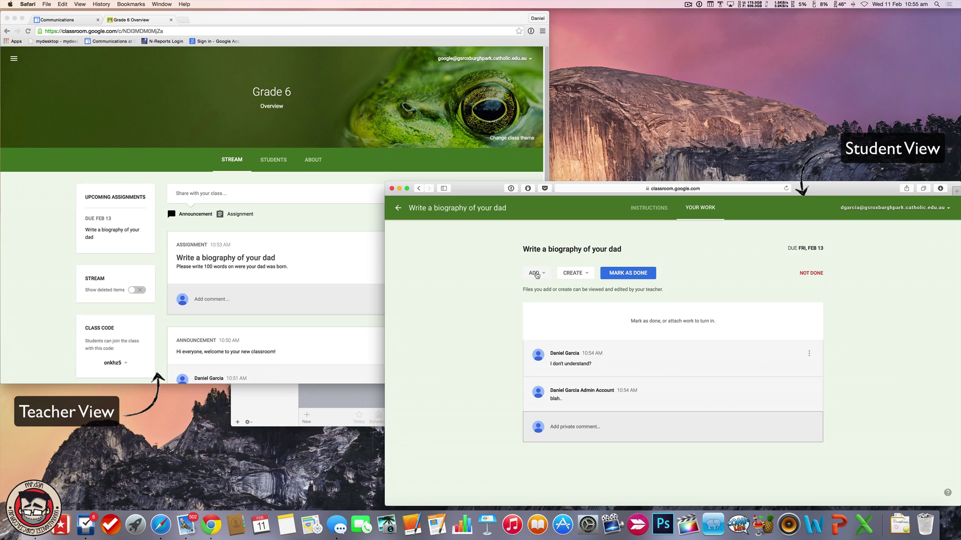
pyautogui.click(536, 273)
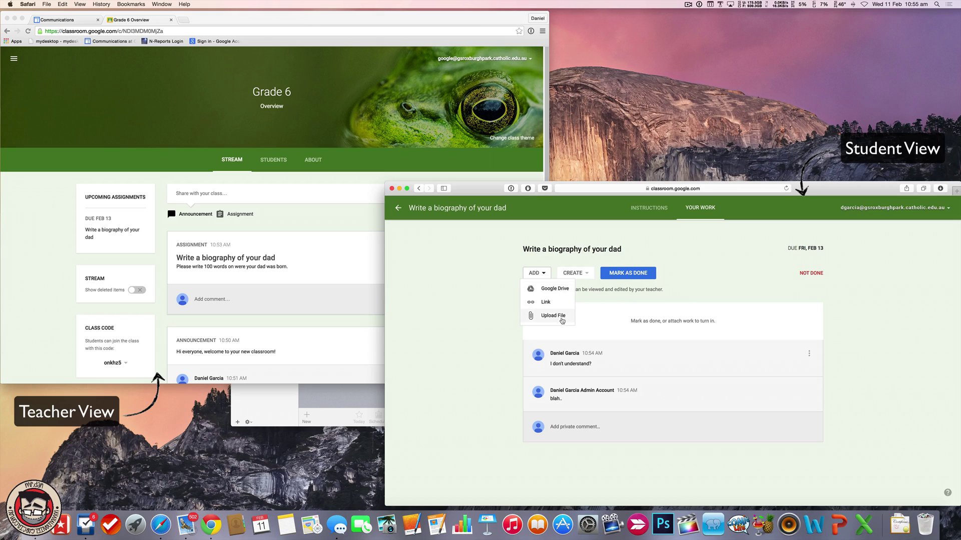
pyautogui.click(626, 258)
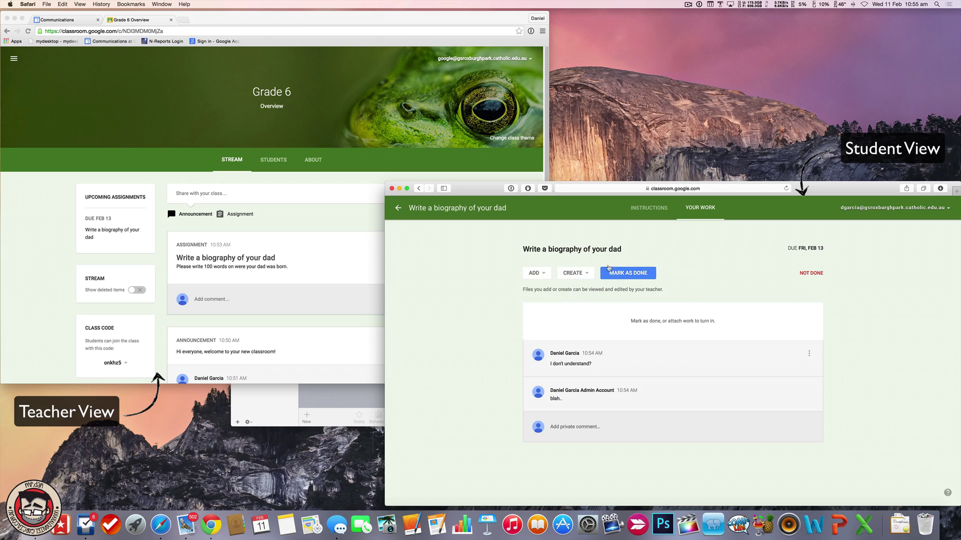
pyautogui.click(575, 274)
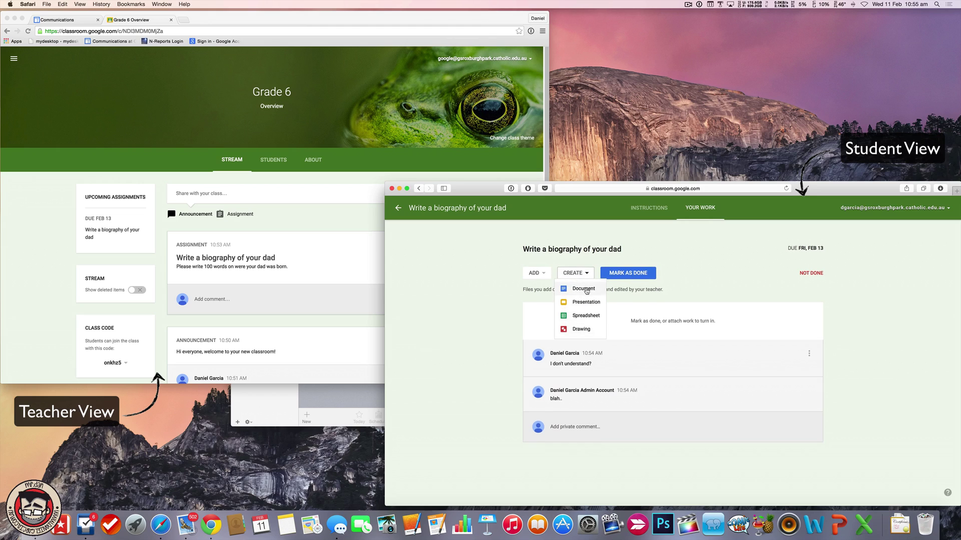
pyautogui.click(584, 289)
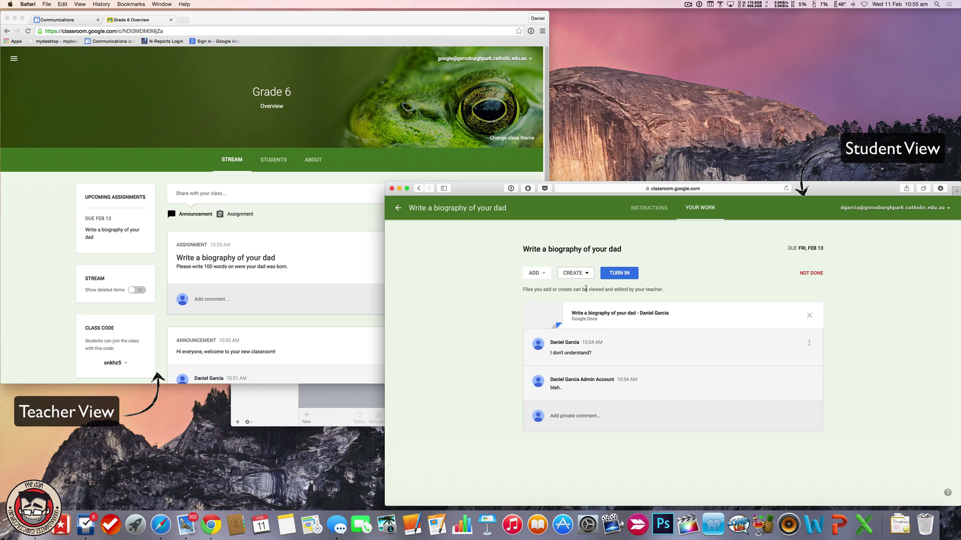
# Locate the biography document in Google Drive under Classroom > Grade 6 Overview
pyautogui.press('super+t')
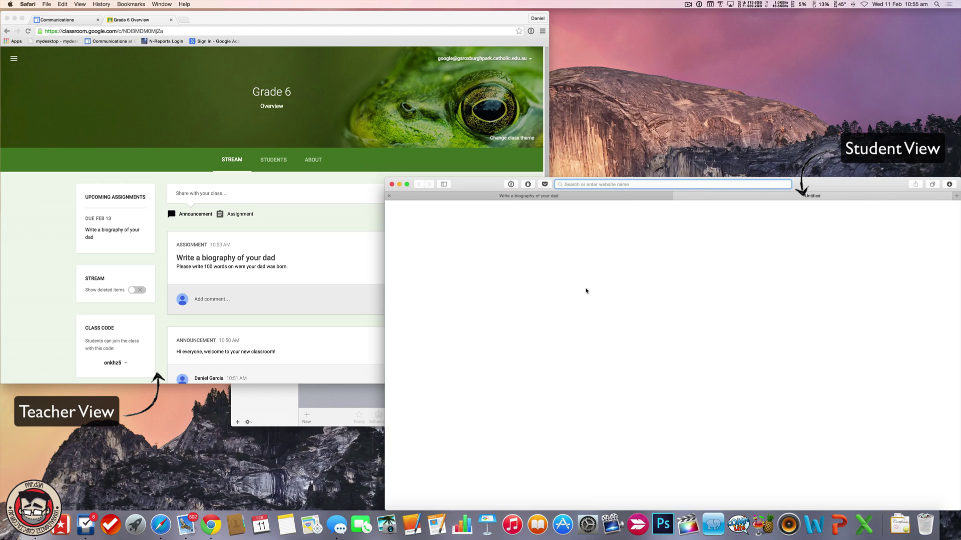
pyautogui.write('drive.google.com')
pyautogui.press('Return')
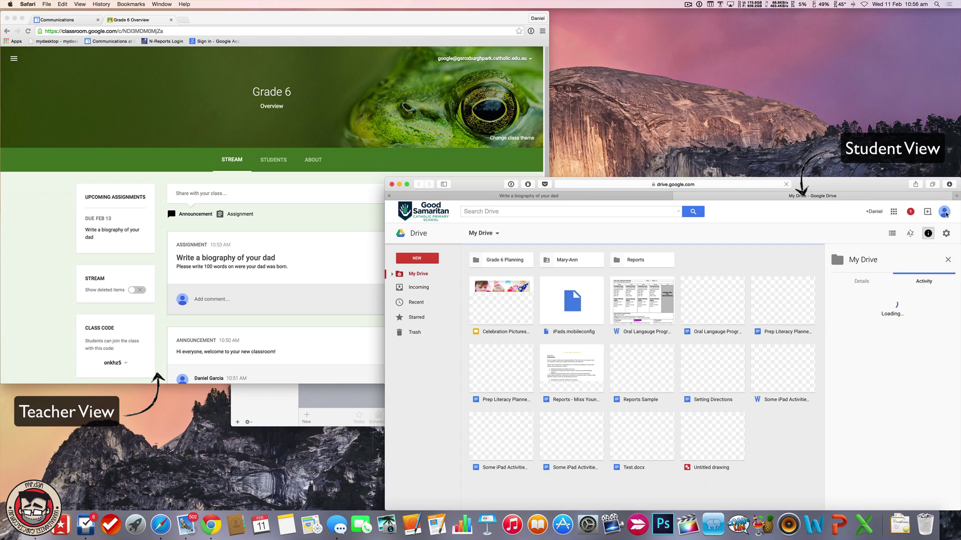
pyautogui.click(944, 213)
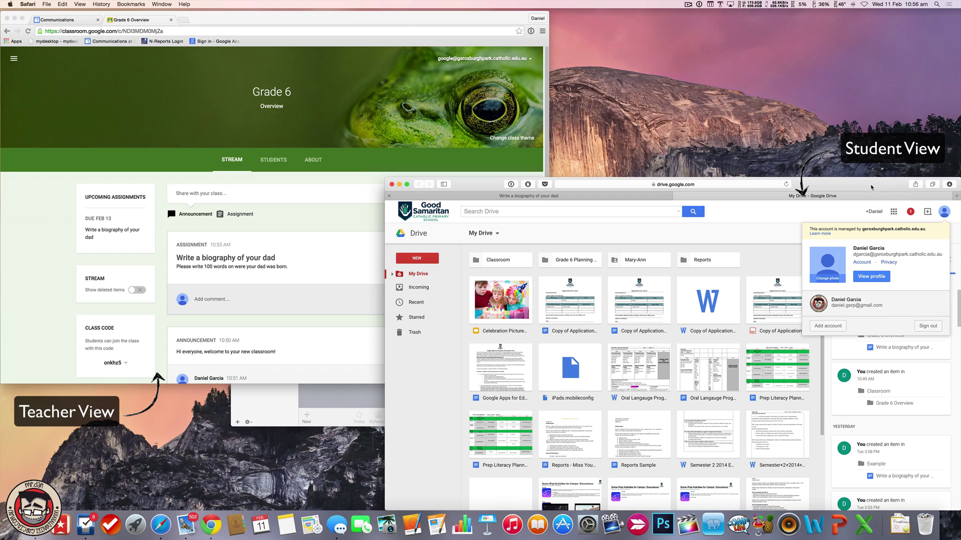
pyautogui.doubleClick(516, 266)
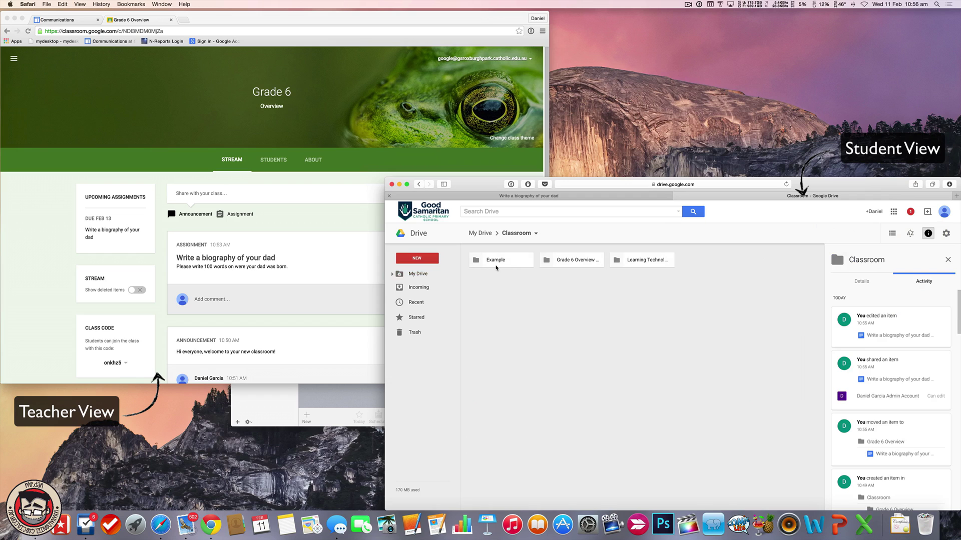
pyautogui.doubleClick(572, 262)
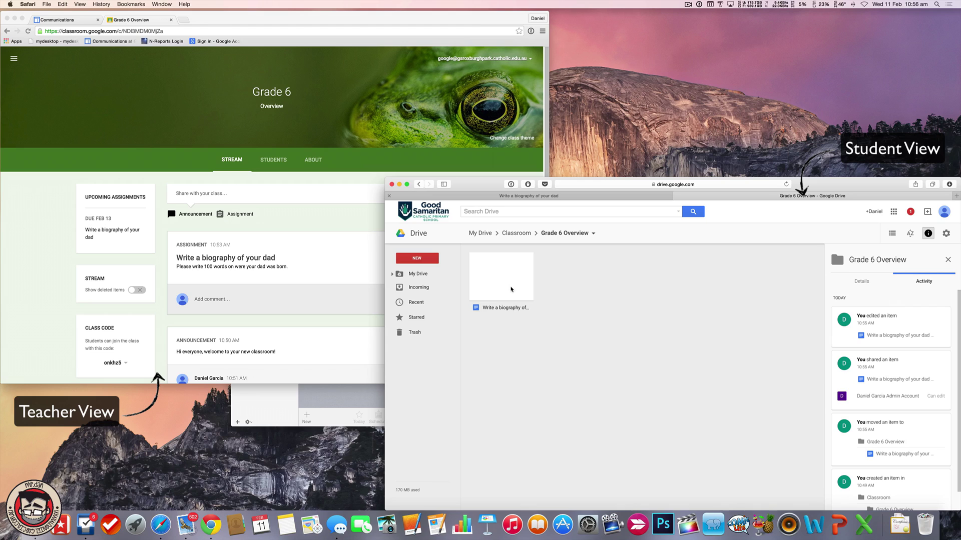
pyautogui.click(511, 282)
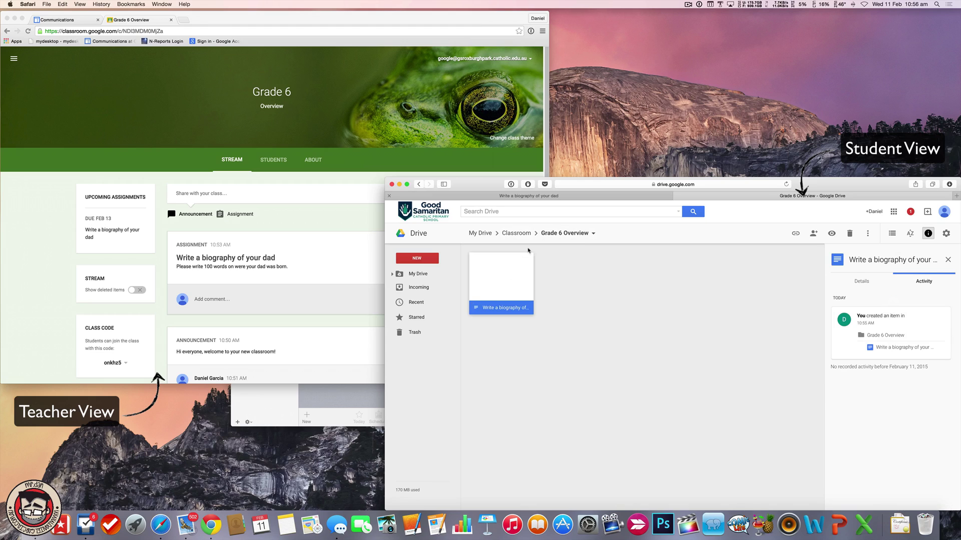
pyautogui.click(529, 196)
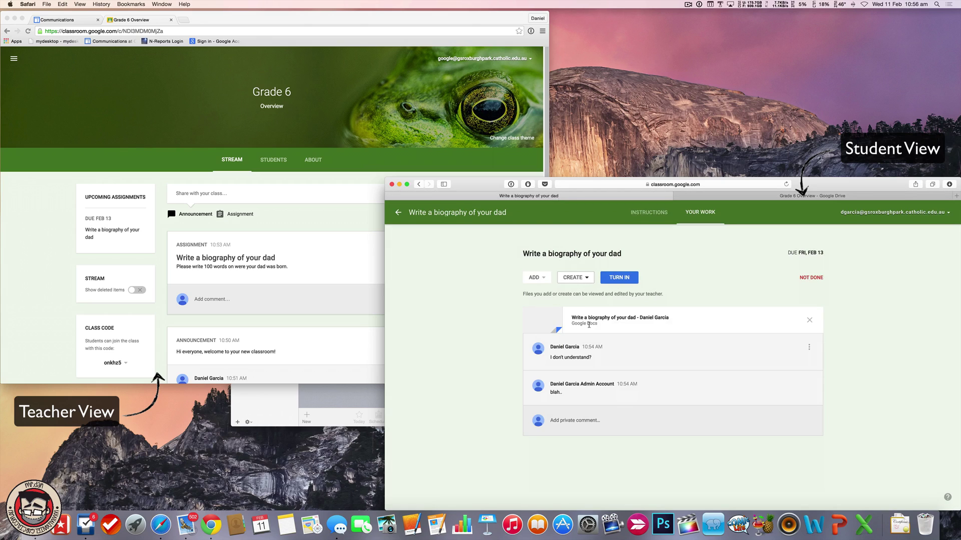
# Write 'Here is my bio...' in the attached biography document, then return to Classroom
pyautogui.click(616, 319)
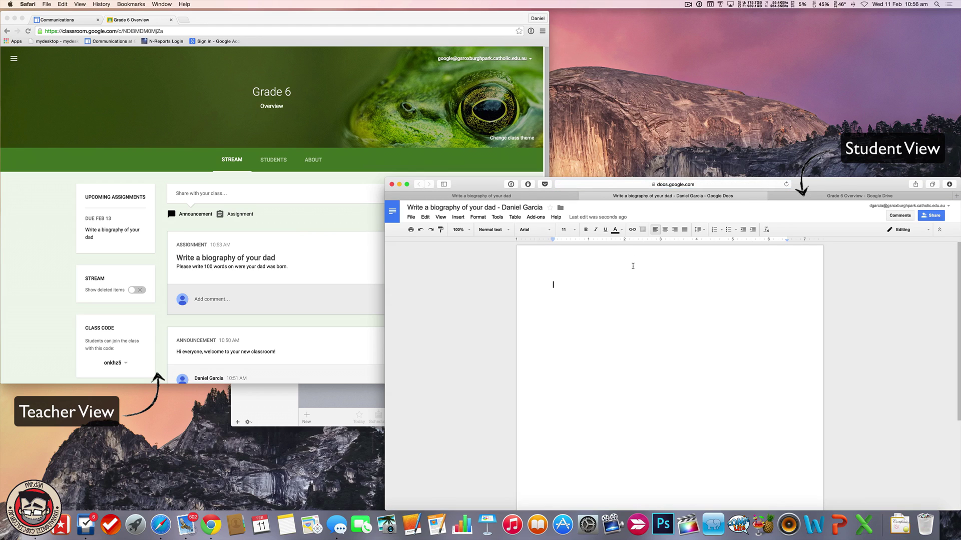
pyautogui.write('Here is ')
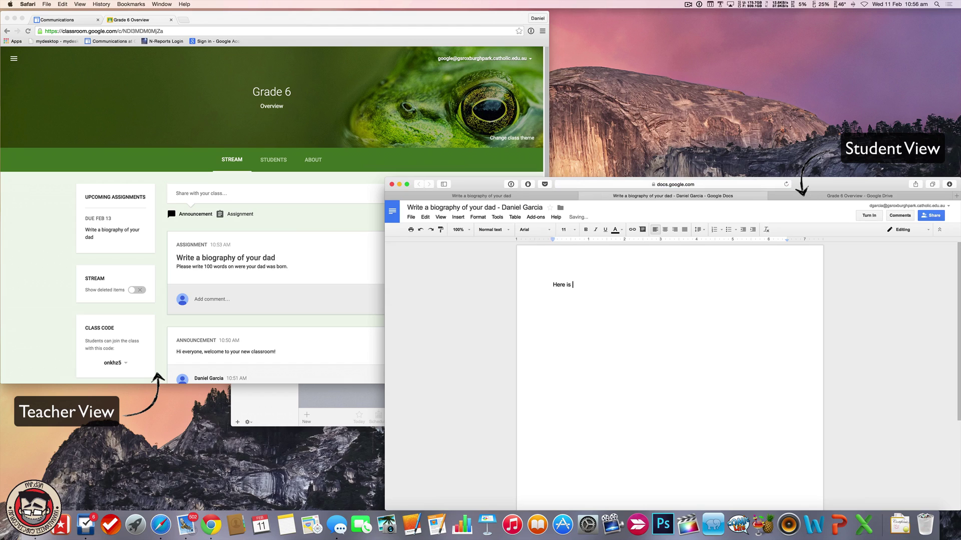
pyautogui.write('my bio...')
pyautogui.press('Return')
pyautogui.click(550, 197)
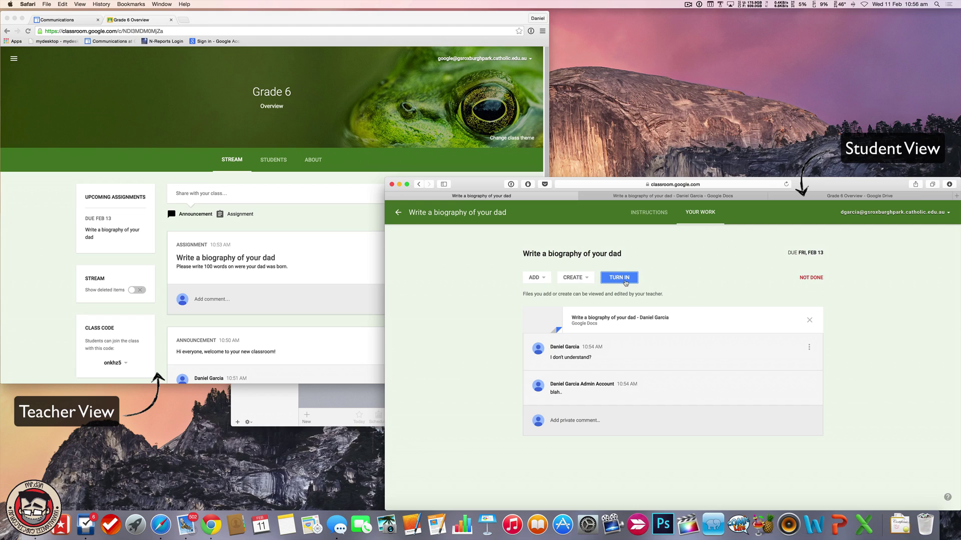
# Turn in the biography assignment with the private note 'This was fun!'
pyautogui.click(623, 281)
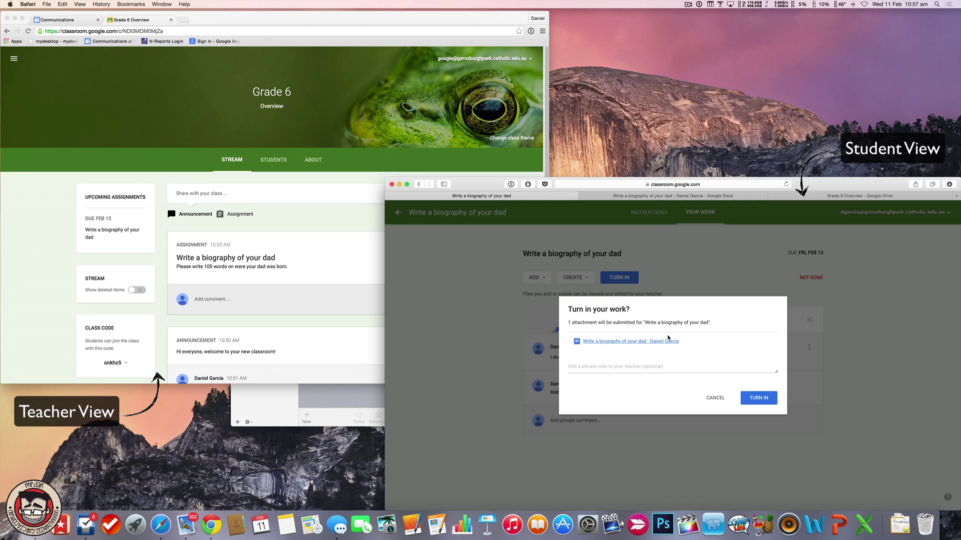
pyautogui.click(618, 367)
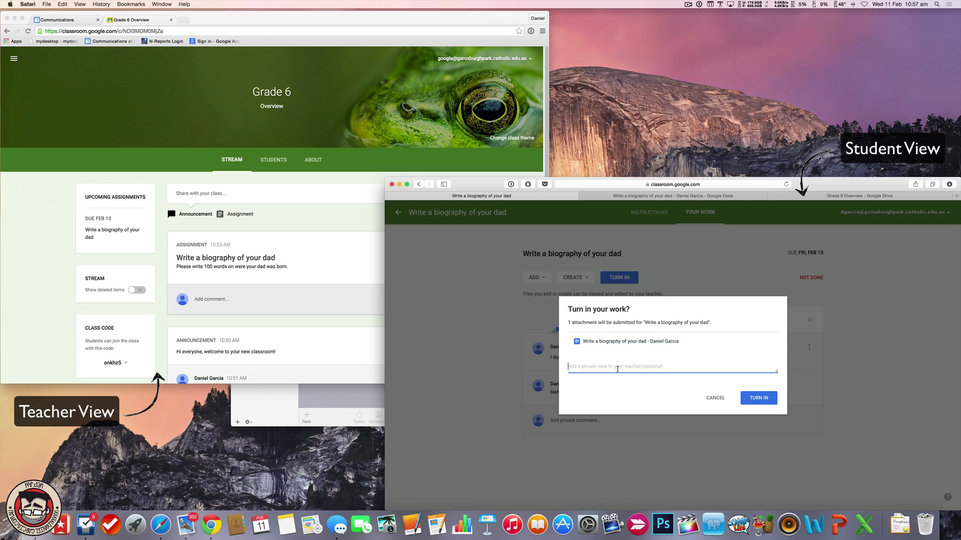
pyautogui.write('T')
pyautogui.press('BackSpace')
pyautogui.write('This was fun!')
pyautogui.click(758, 398)
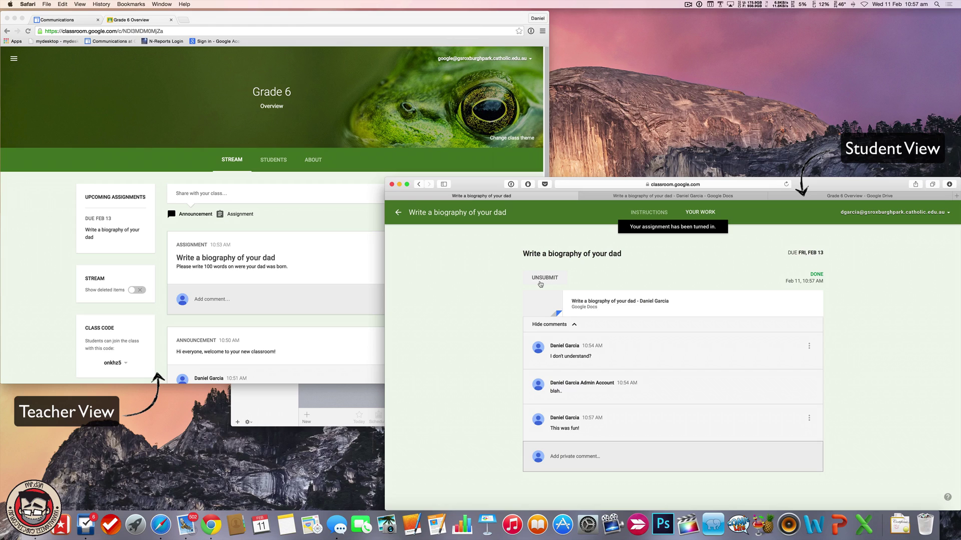
pyautogui.click(53, 252)
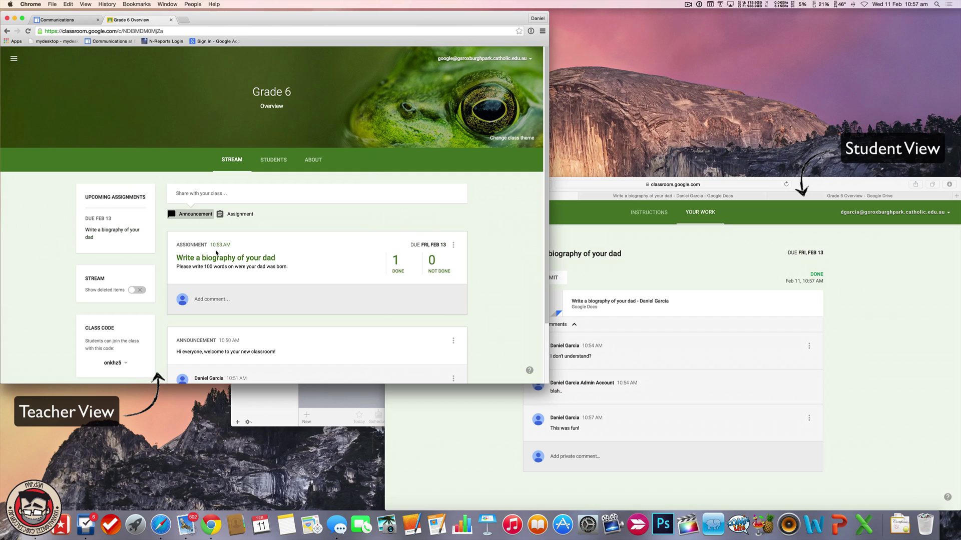
# Open the assignment's submissions folder in Drive from its 1 Done student work list
pyautogui.click(242, 215)
pyautogui.scroll(-5, 281, 281)
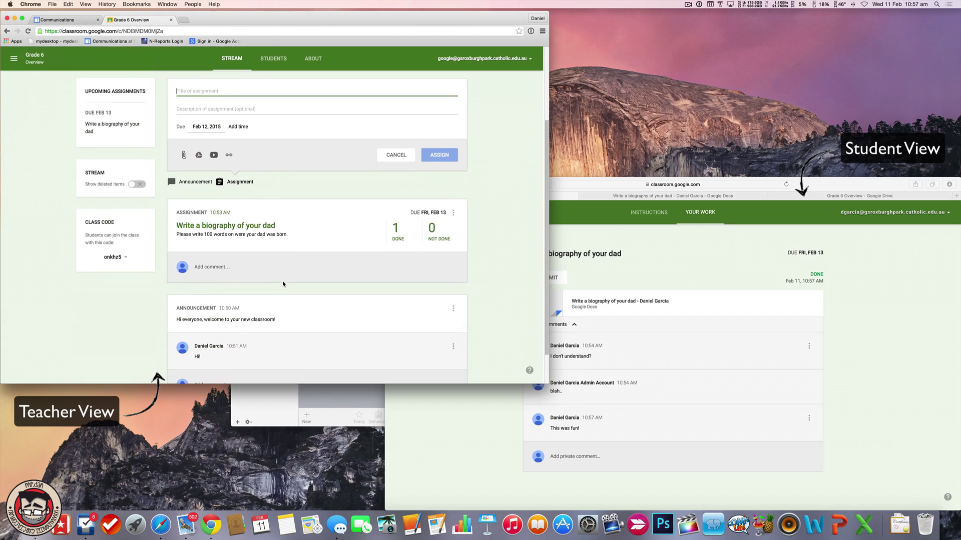
pyautogui.click(394, 230)
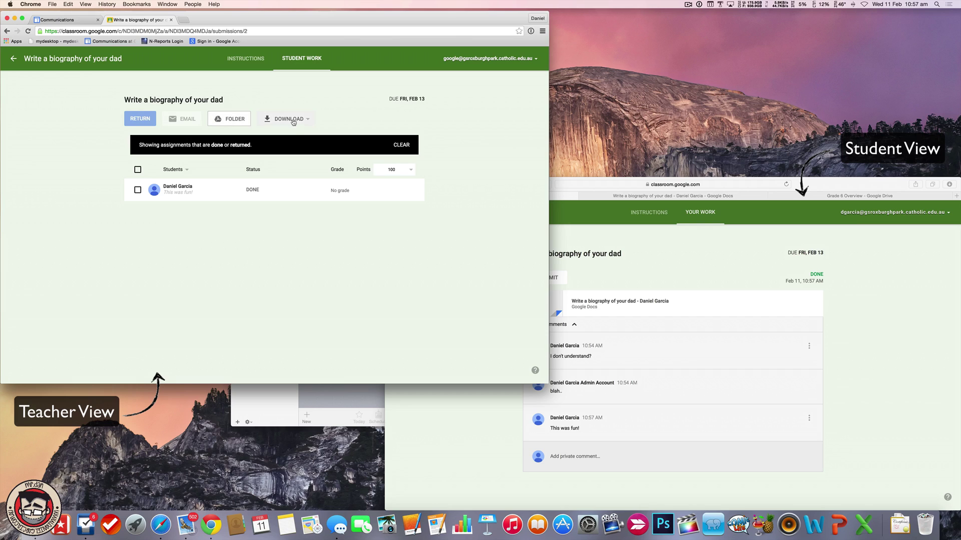
pyautogui.click(229, 119)
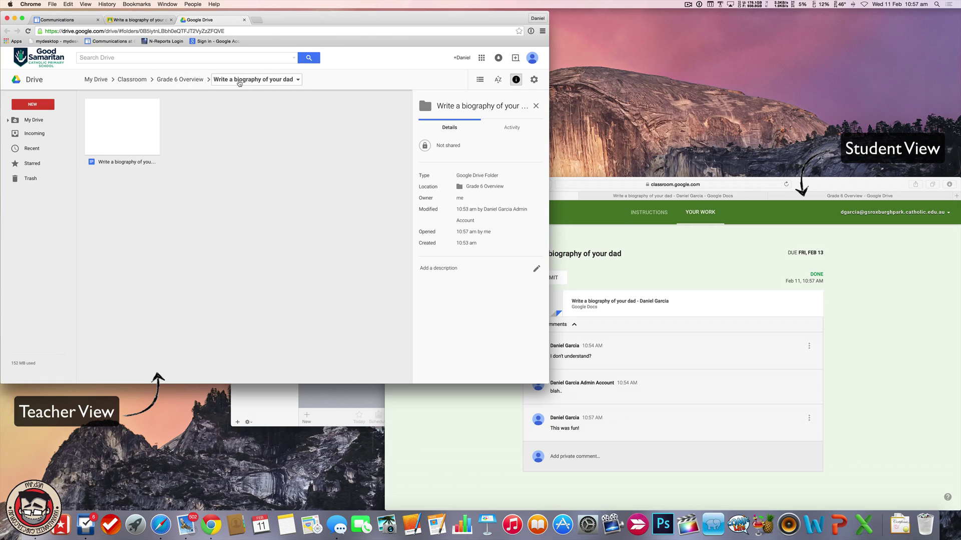
# Open the student's biography document from the Drive submissions folder in Google Docs
pyautogui.click(137, 142)
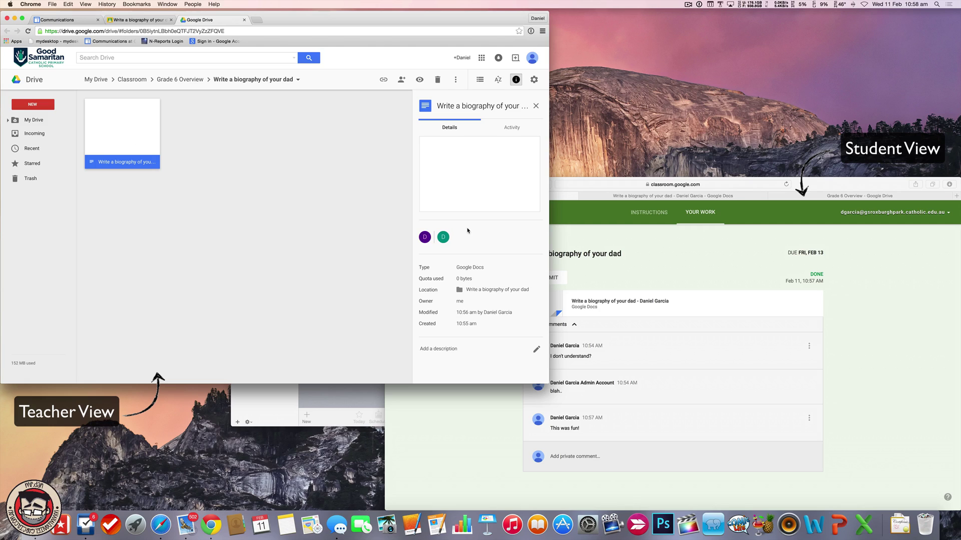
pyautogui.moveTo(443, 237)
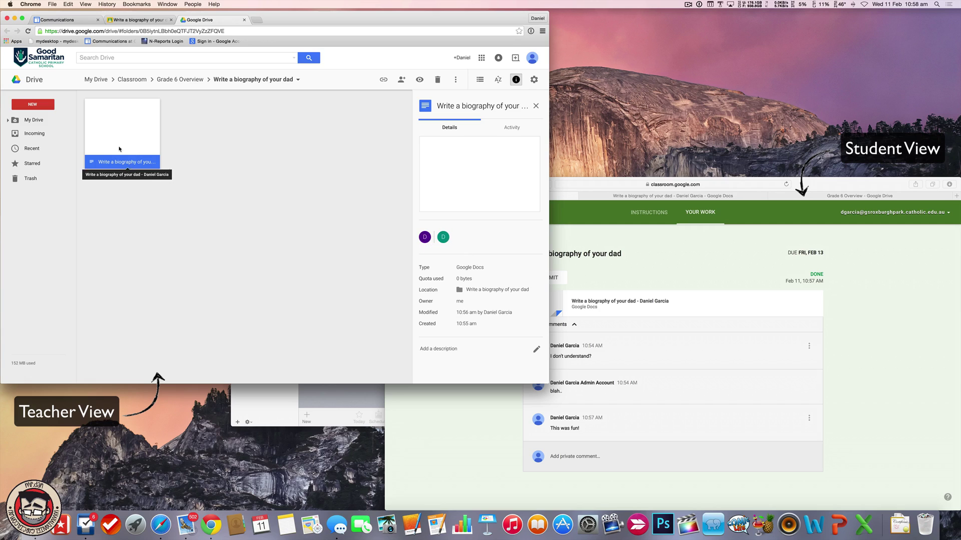
pyautogui.doubleClick(138, 137)
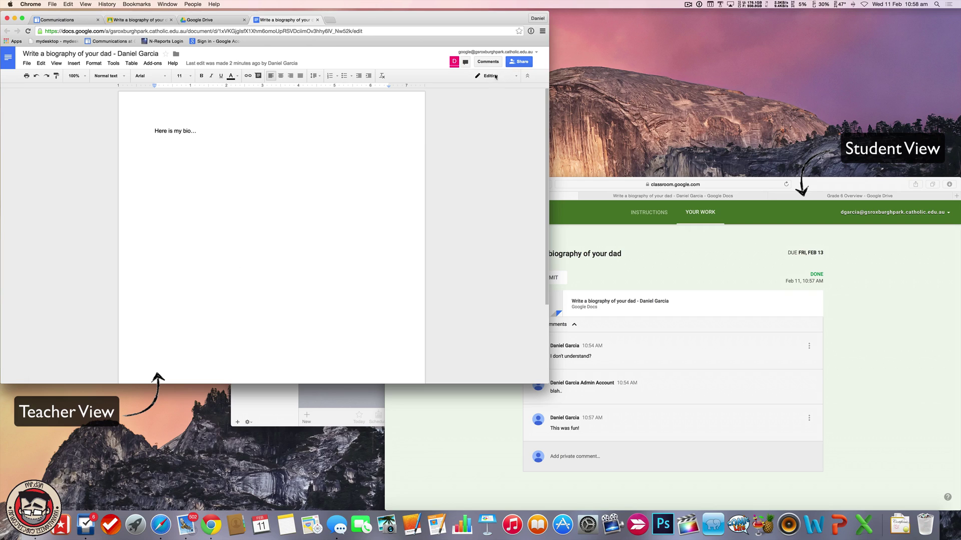
# Switch the document to suggesting mode, then back to direct editing mode
pyautogui.click(495, 76)
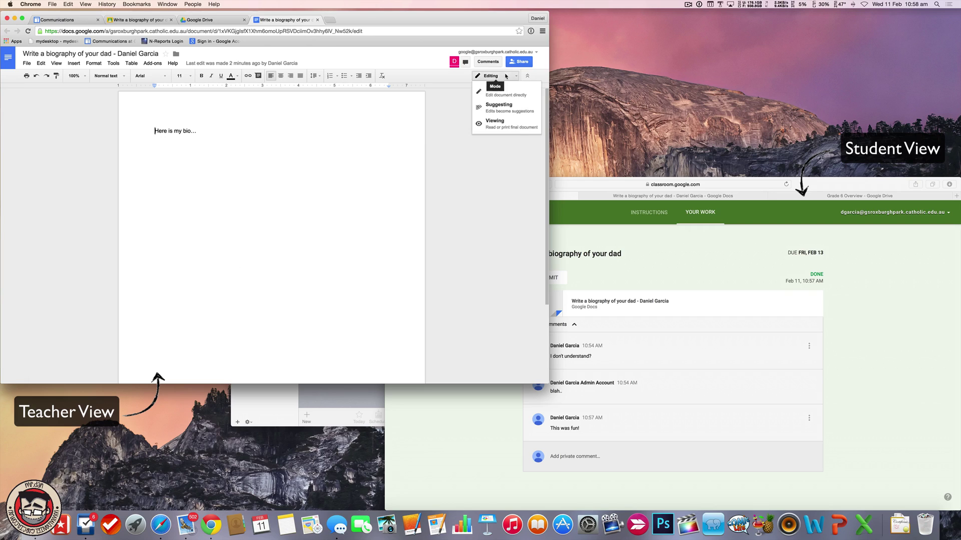
pyautogui.click(501, 108)
pyautogui.click(491, 80)
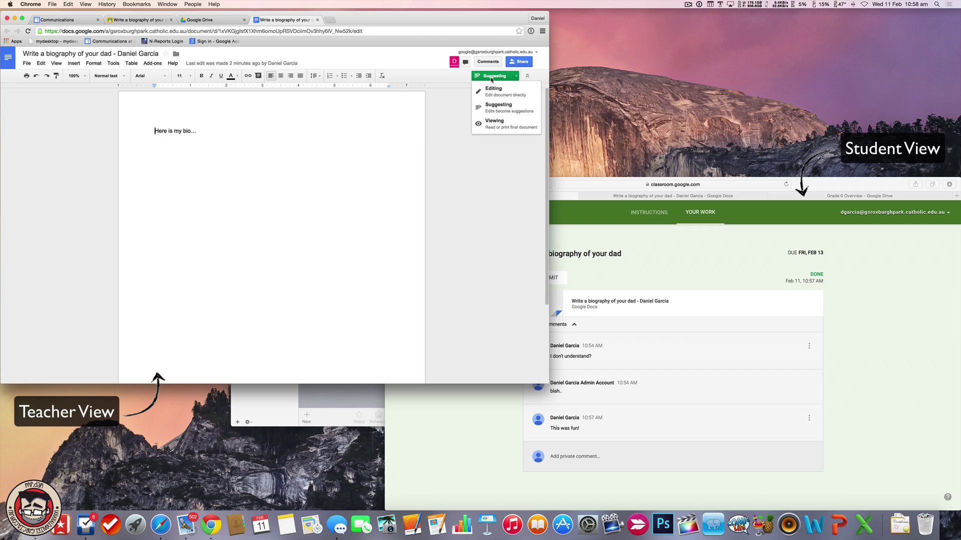
pyautogui.click(480, 93)
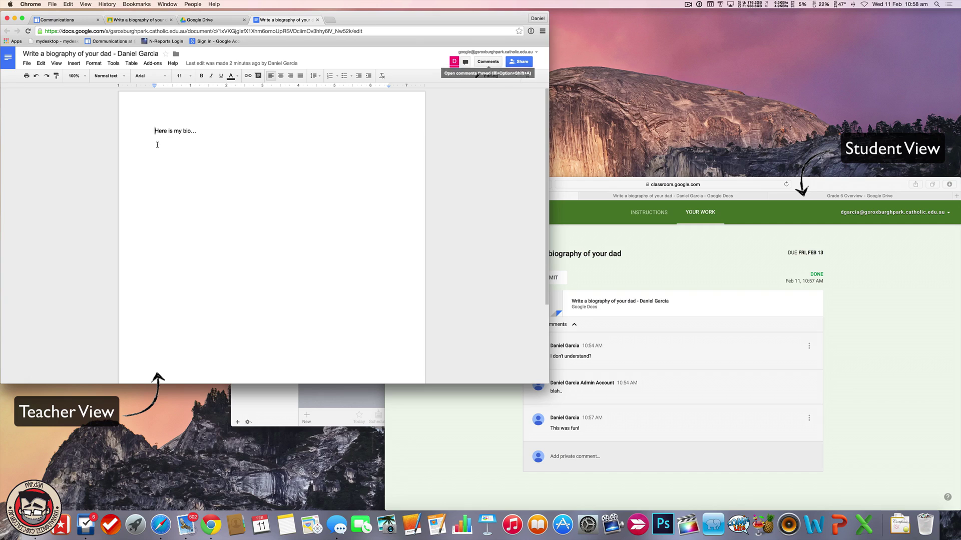
# Post a 'Great work!' comment on the 'Here is my bio...' line
pyautogui.moveTo(155, 131); pyautogui.dragTo(195, 131)
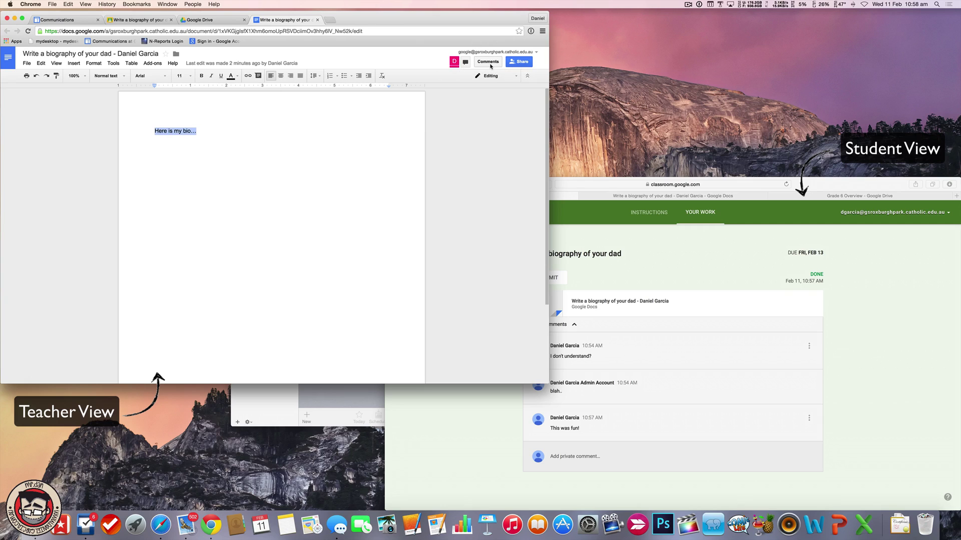
pyautogui.click(488, 61)
pyautogui.click(506, 83)
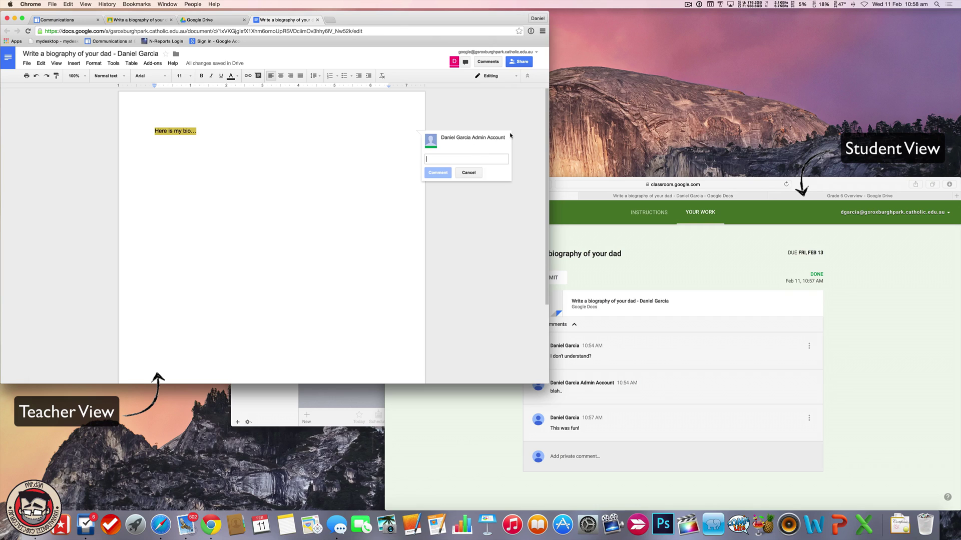
pyautogui.write('Great work!')
pyautogui.click(431, 172)
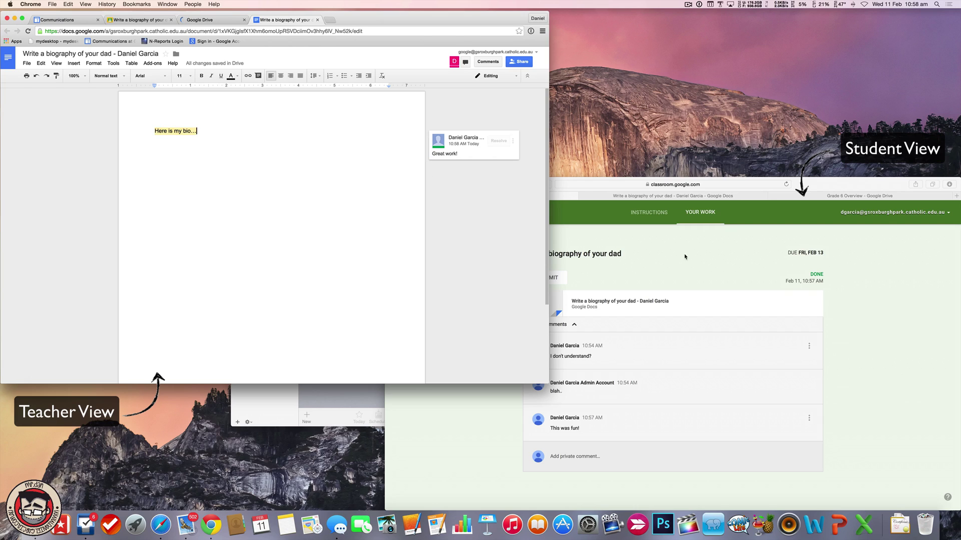
pyautogui.click(806, 202)
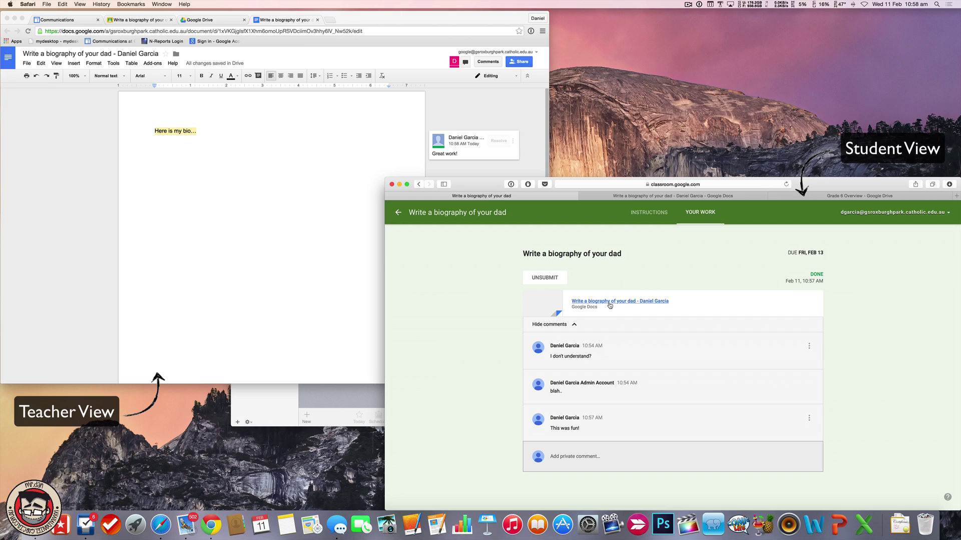
# Select the student's submission and change the assignment's point value to 50
pyautogui.click(197, 21)
pyautogui.click(157, 21)
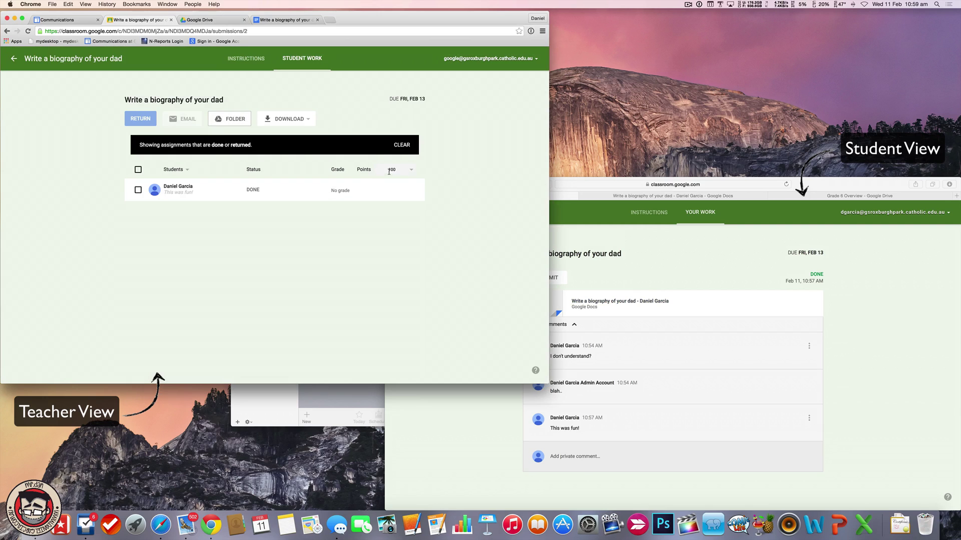
pyautogui.click(138, 191)
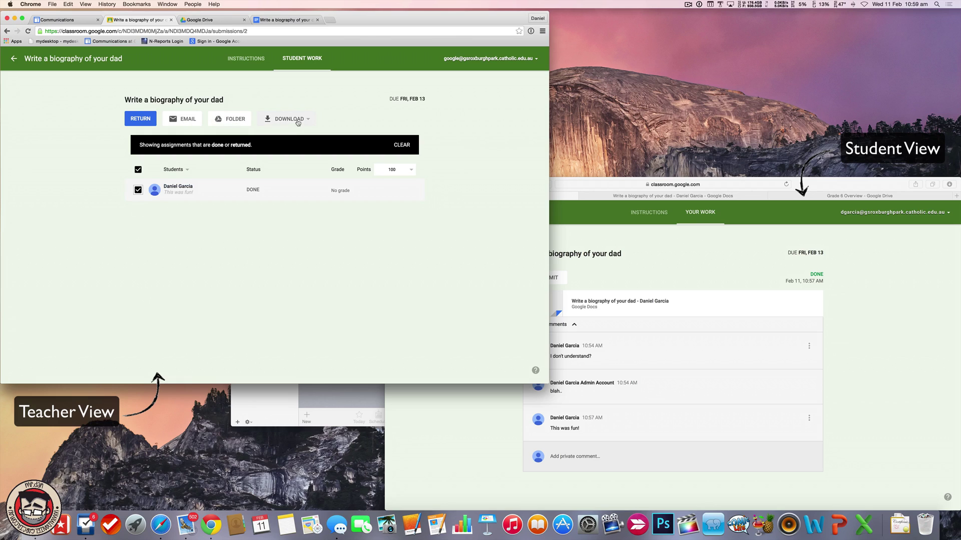
pyautogui.click(411, 170)
pyautogui.click(392, 214)
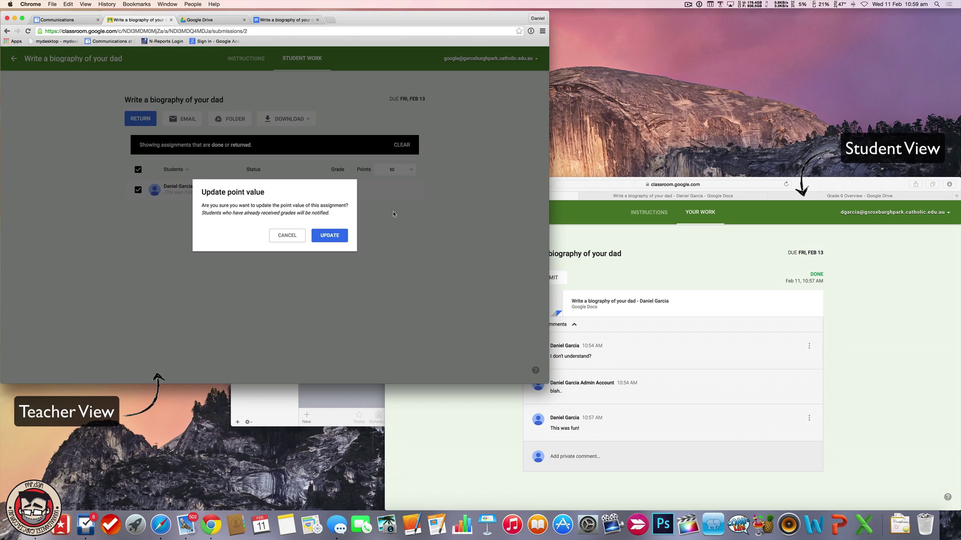
pyautogui.click(325, 235)
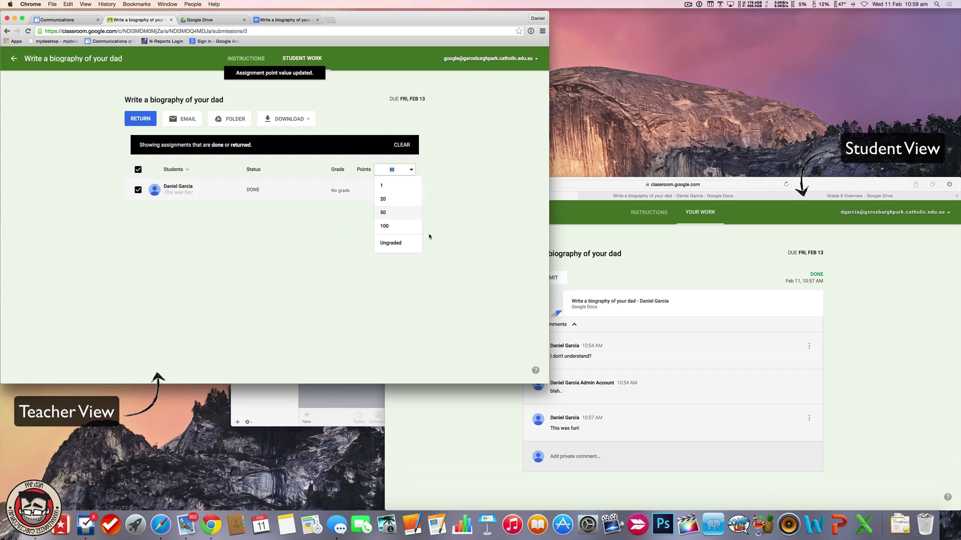
# Give the student a grade of 50/50 and start returning the work
pyautogui.click(429, 236)
pyautogui.click(343, 189)
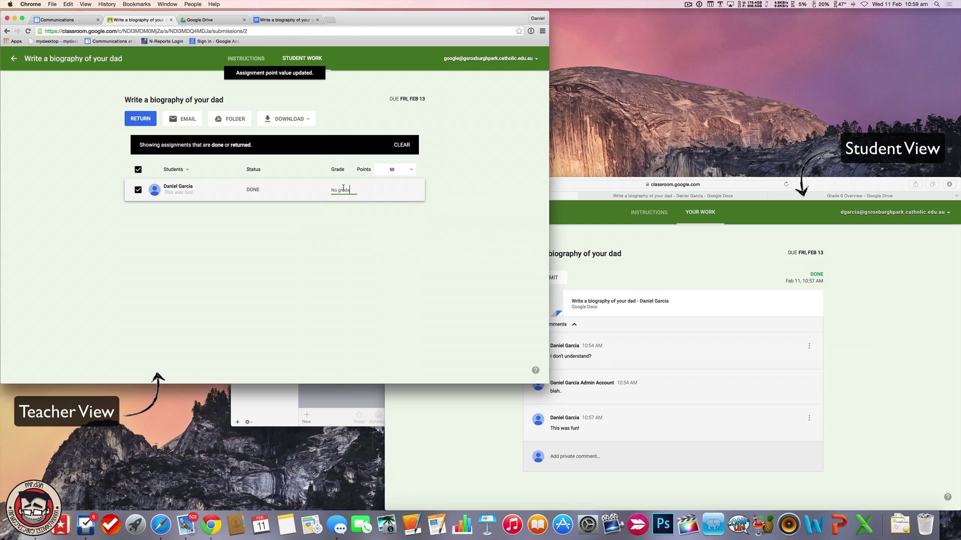
pyautogui.write('50')
pyautogui.click(336, 251)
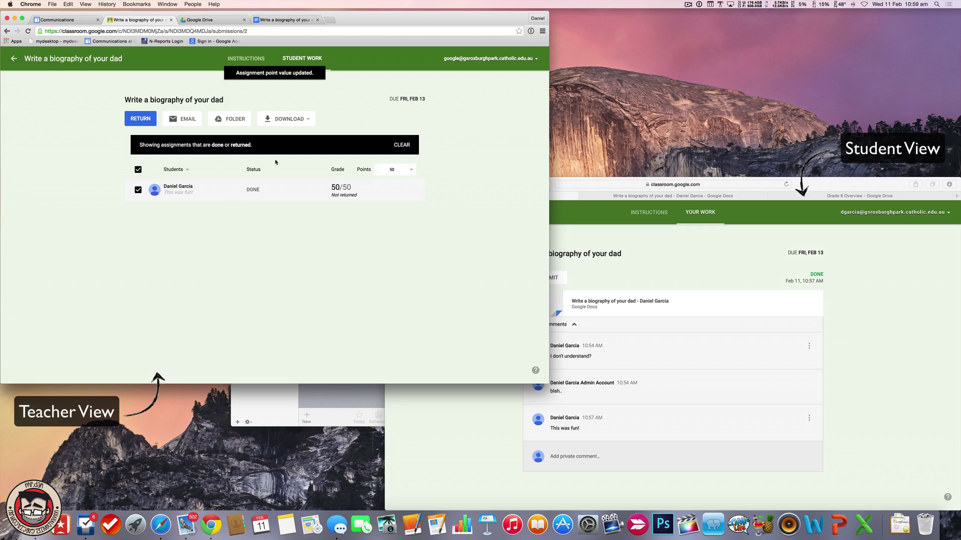
pyautogui.click(140, 118)
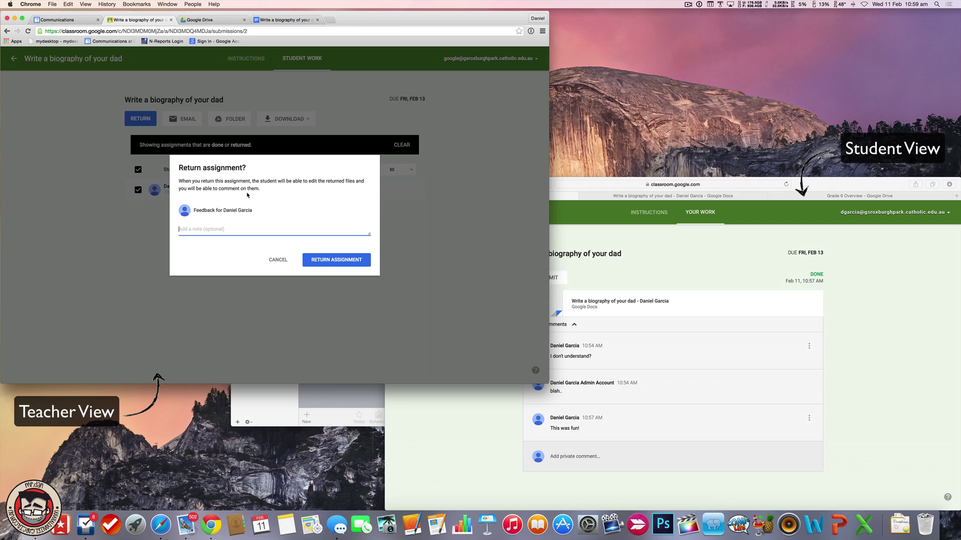
# Confirm returning the assignment, keep 50 points, and reopen the student's Grade 6 stream
pyautogui.click(327, 260)
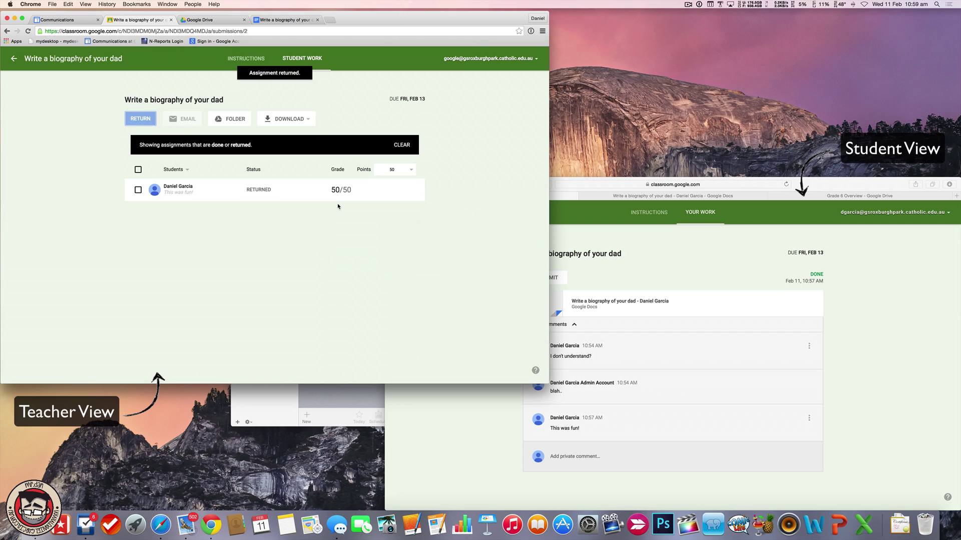
pyautogui.click(414, 169)
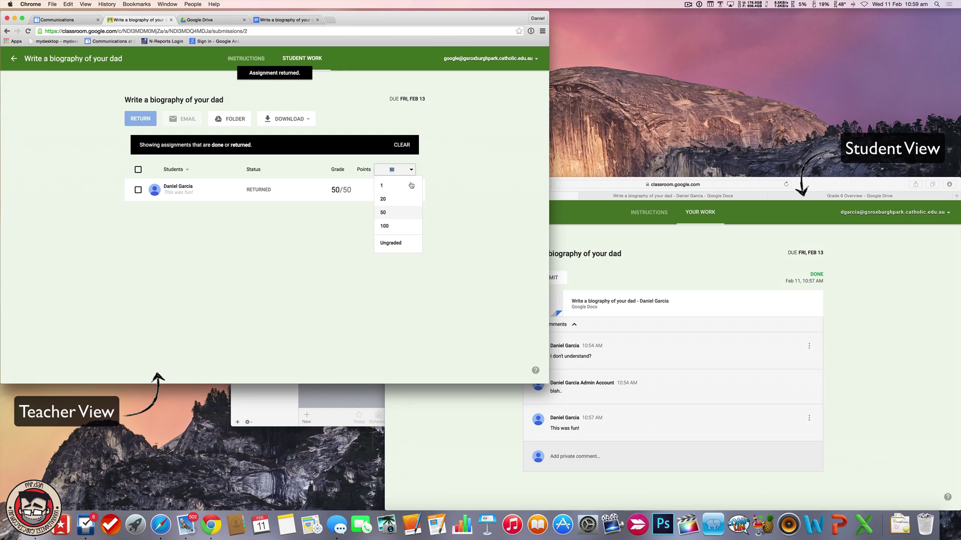
pyautogui.click(439, 172)
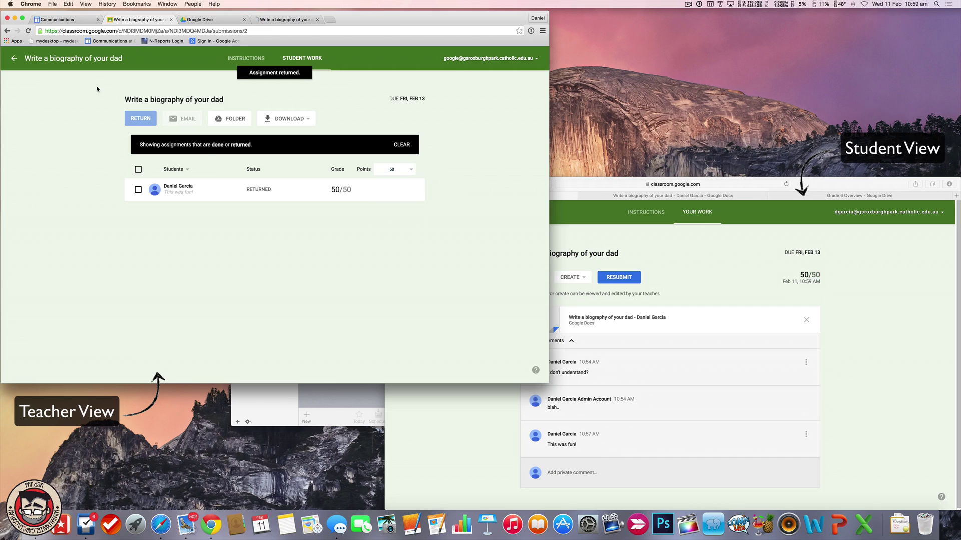
pyautogui.click(839, 183)
pyautogui.click(399, 213)
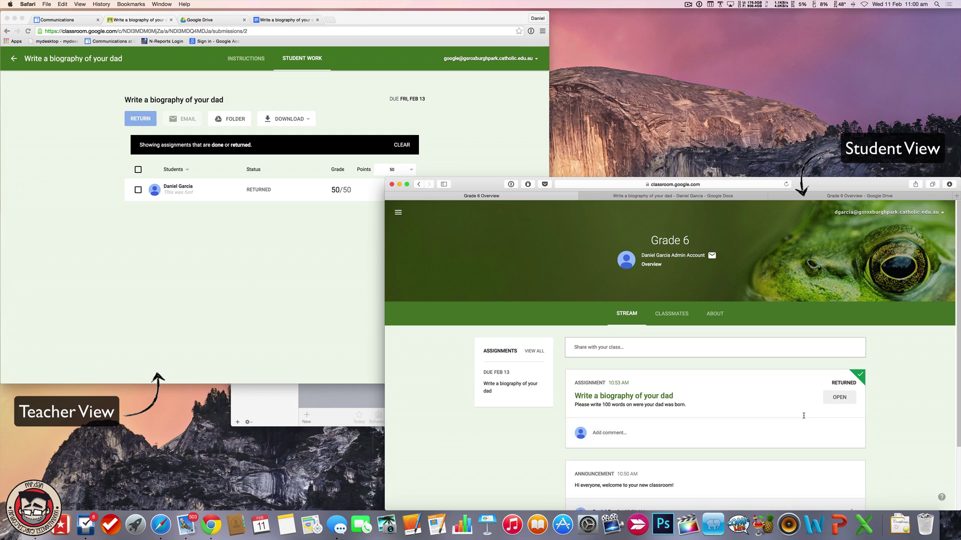
# Take the teacher's window back to the Grade 6 stream and check the biography assignment shows 1 Done
pyautogui.click(671, 313)
pyautogui.click(626, 314)
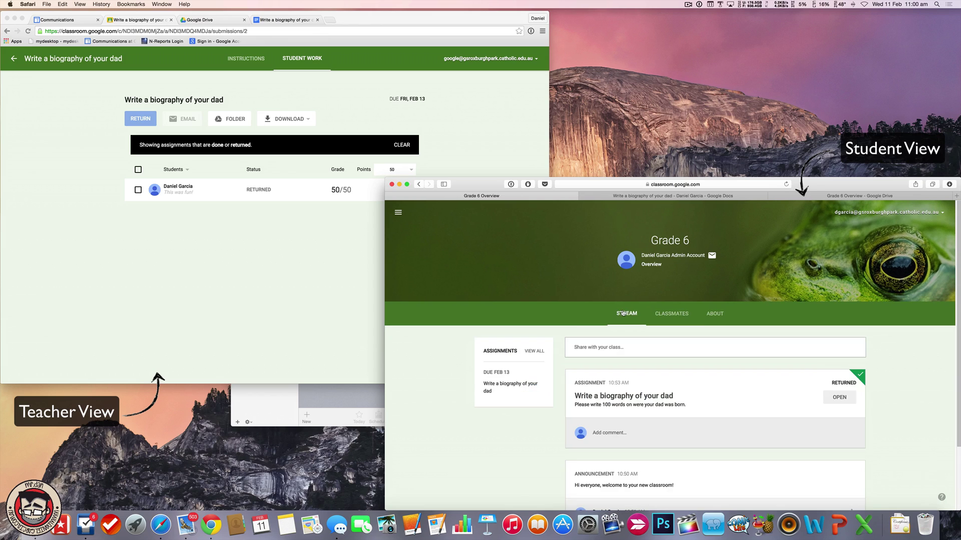
pyautogui.click(225, 251)
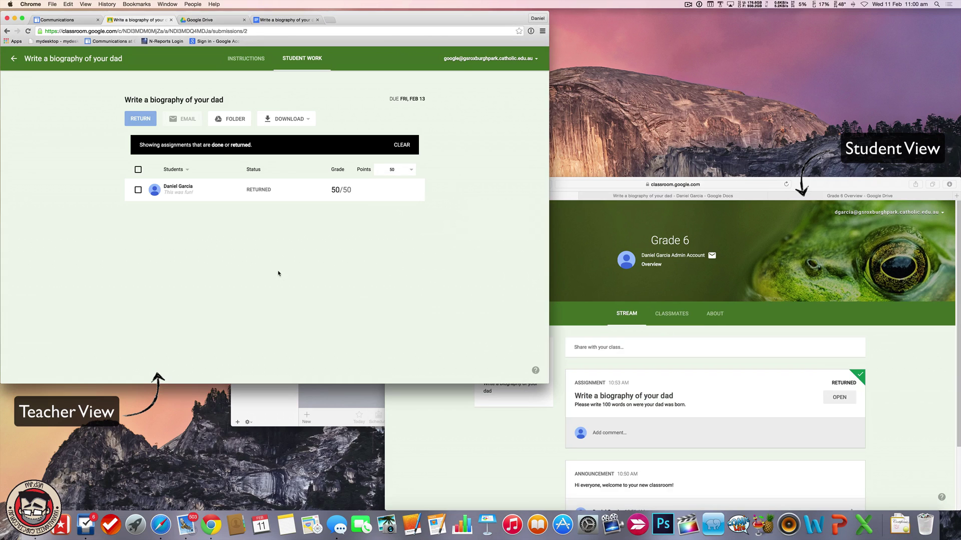
pyautogui.click(14, 58)
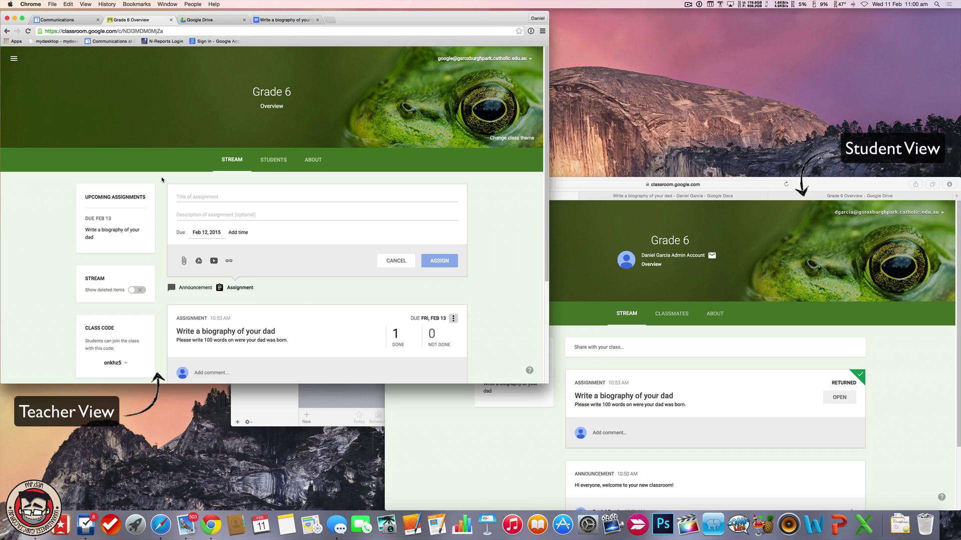
pyautogui.scroll(-5, 175, 183)
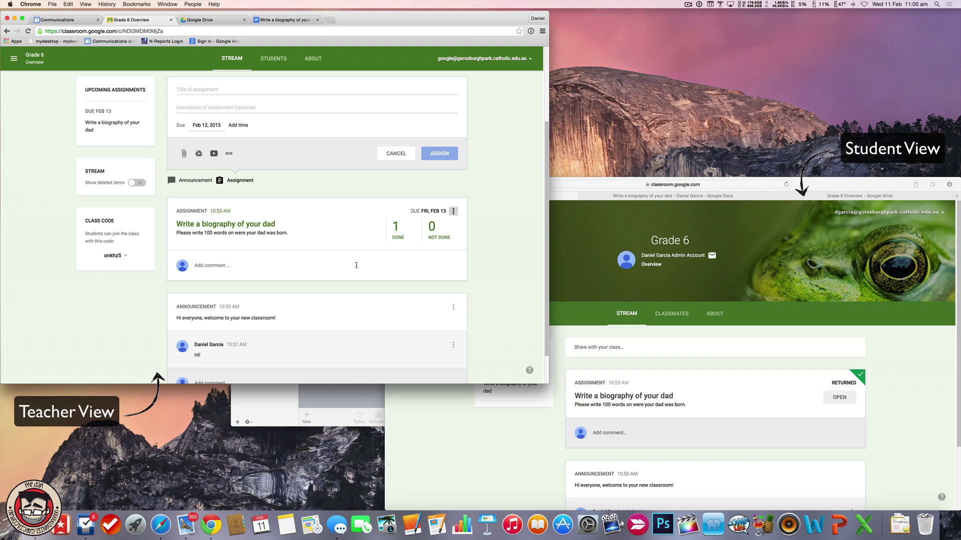
pyautogui.scroll(-2, 352, 282)
pyautogui.scroll(2, 321, 240)
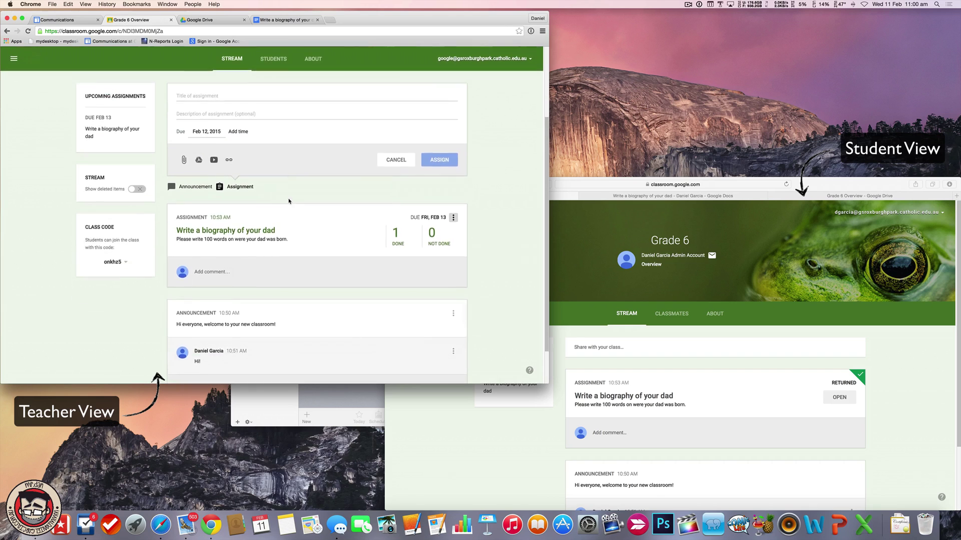
pyautogui.scroll(2, 280, 251)
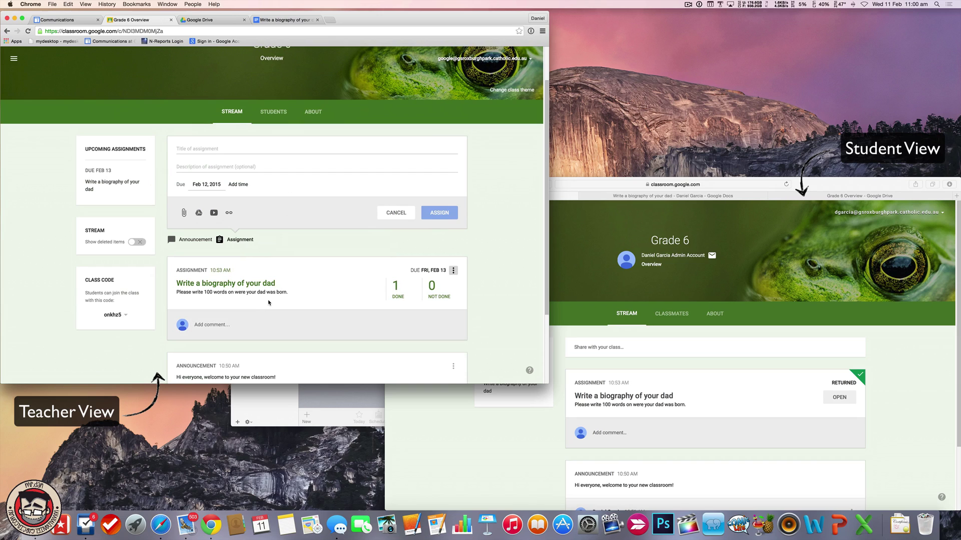
pyautogui.scroll(-4, 268, 302)
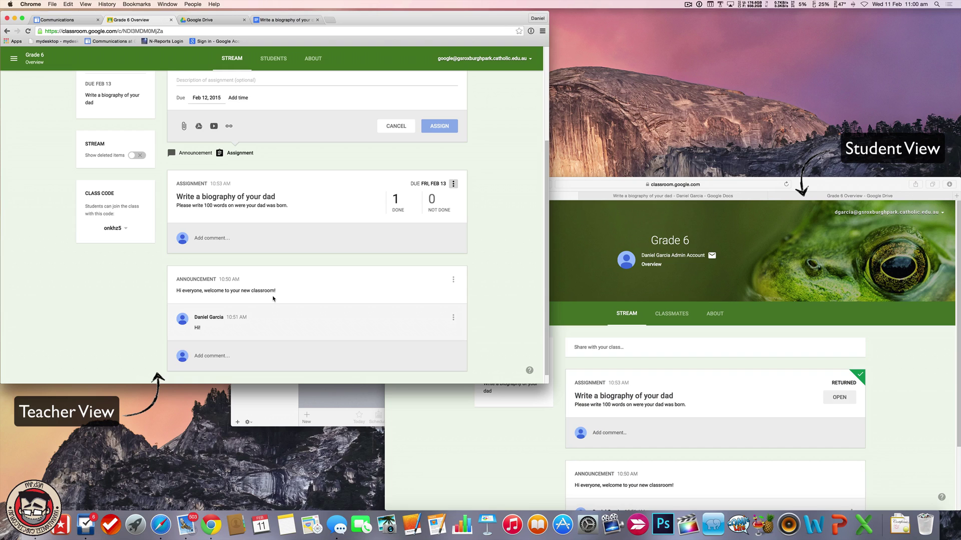
pyautogui.scroll(-3, 640, 440)
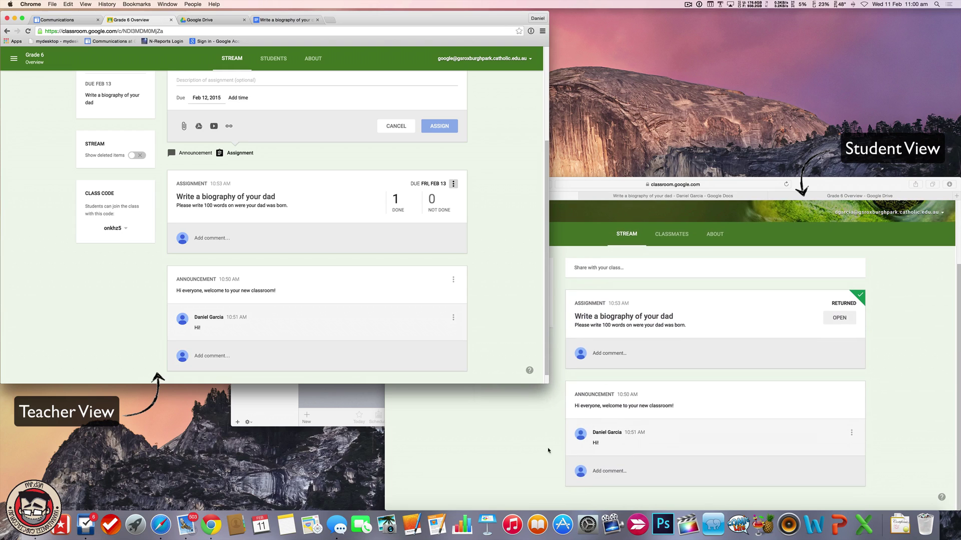
pyautogui.scroll(5, 280, 249)
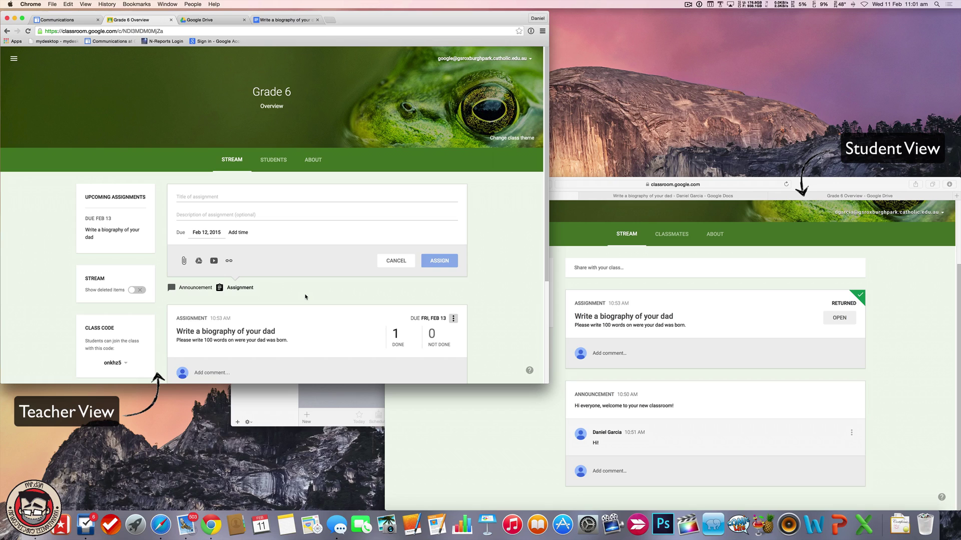
pyautogui.click(14, 59)
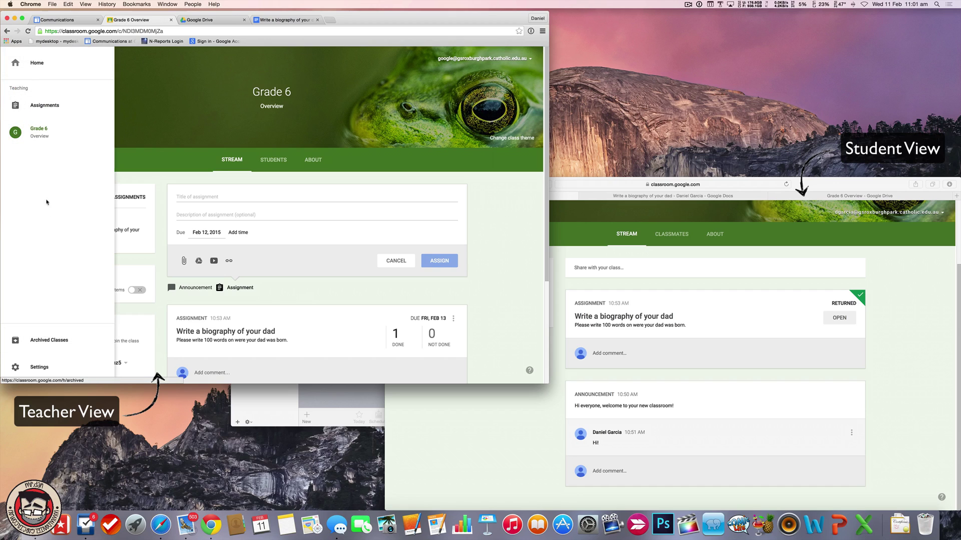
pyautogui.click(161, 105)
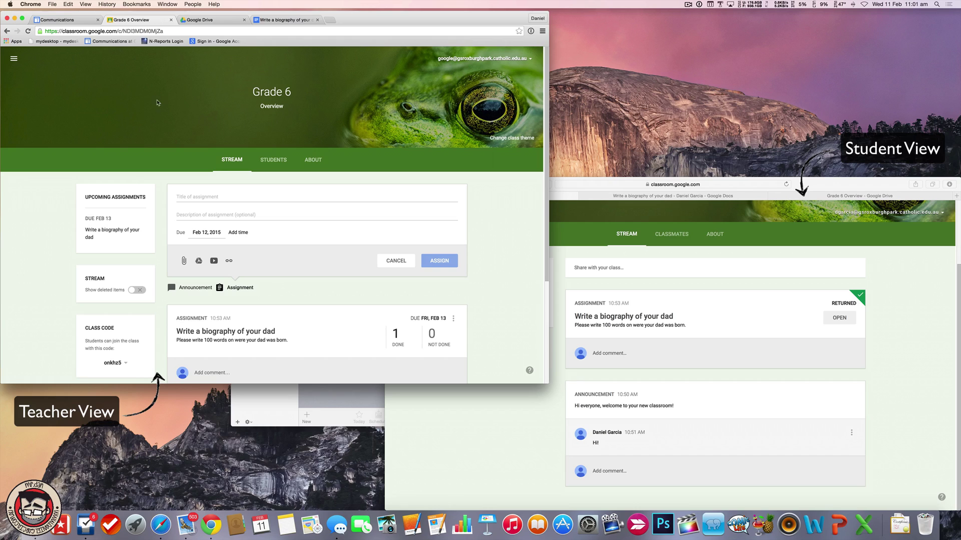
pyautogui.click(14, 59)
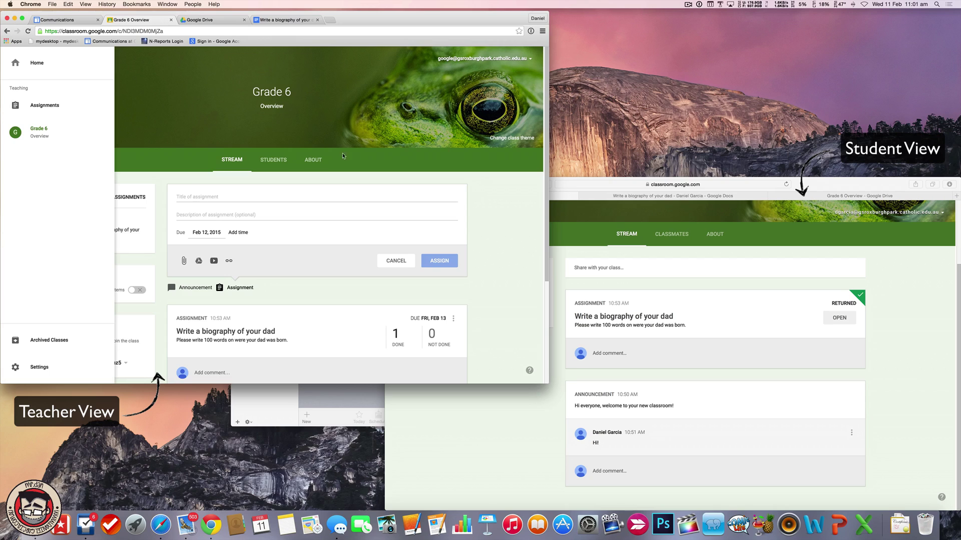
pyautogui.click(189, 142)
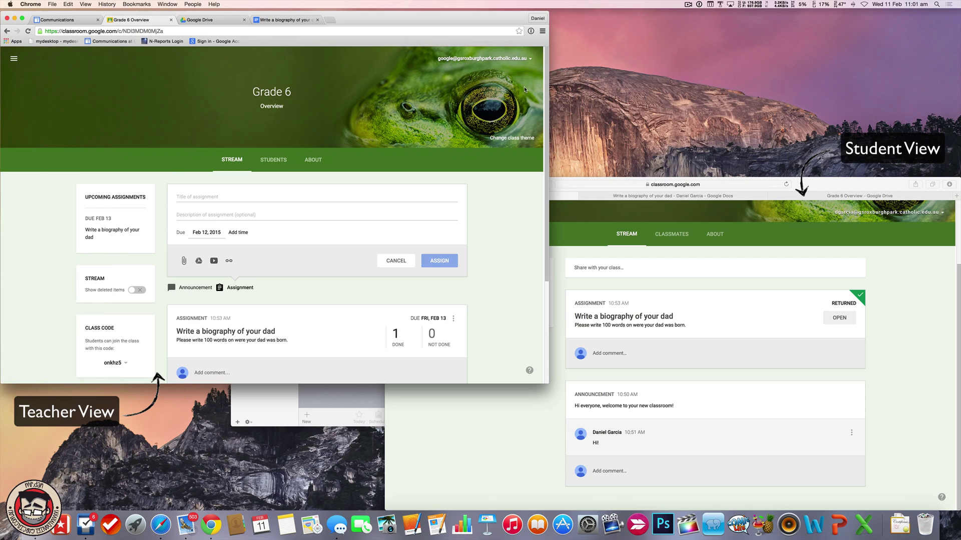